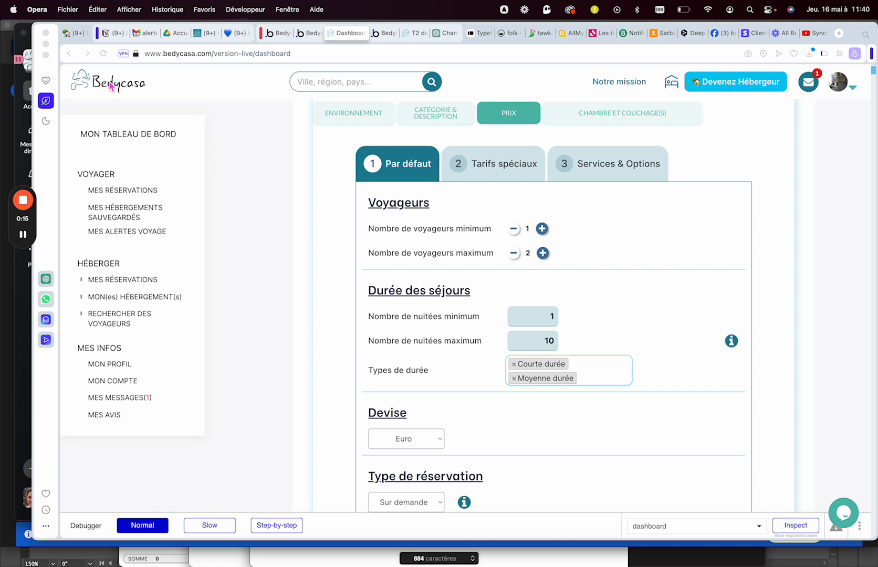
# Step: From the home page, open the hosting listings, edit the Saint-Éloy-de-Gy countryside listing and show its Prix settings
pyautogui.click(111, 86)
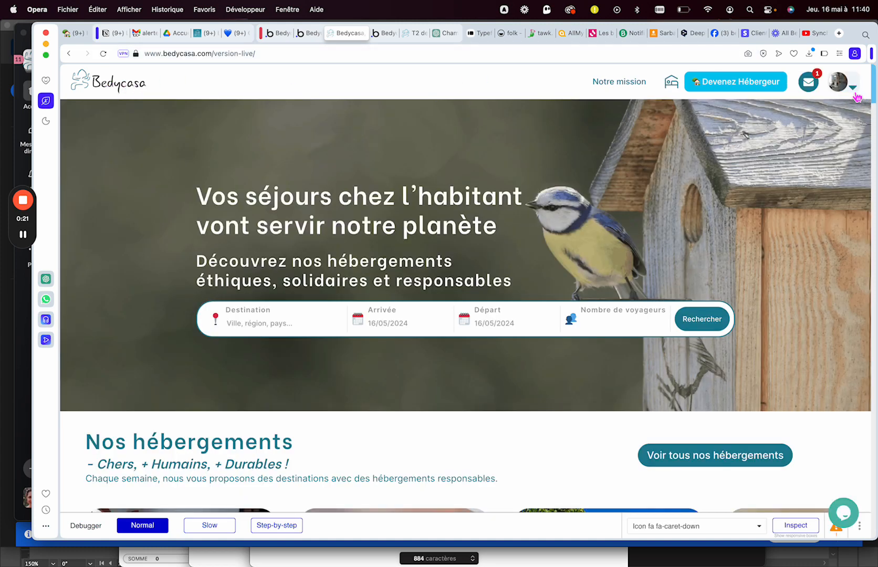
pyautogui.click(856, 94)
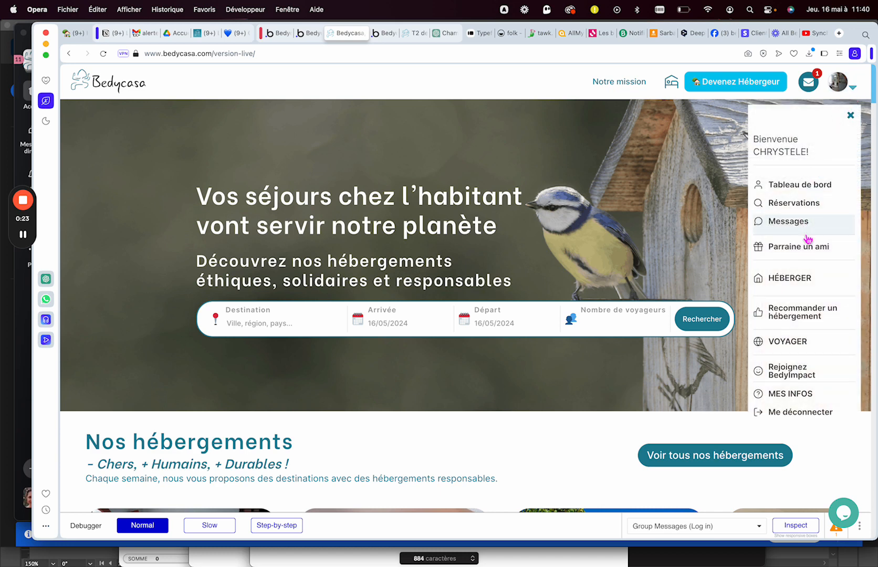
pyautogui.click(799, 281)
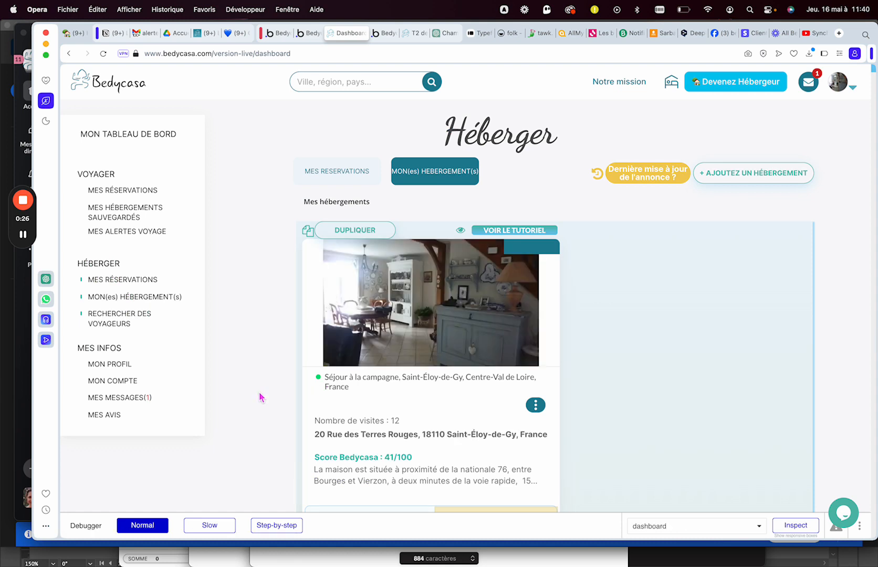
pyautogui.scroll(-3, 261, 398)
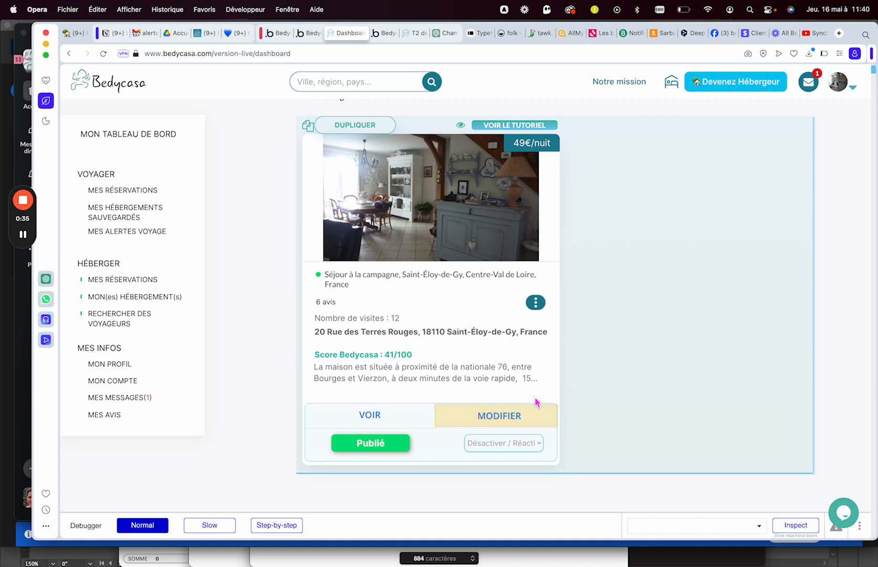
pyautogui.click(524, 414)
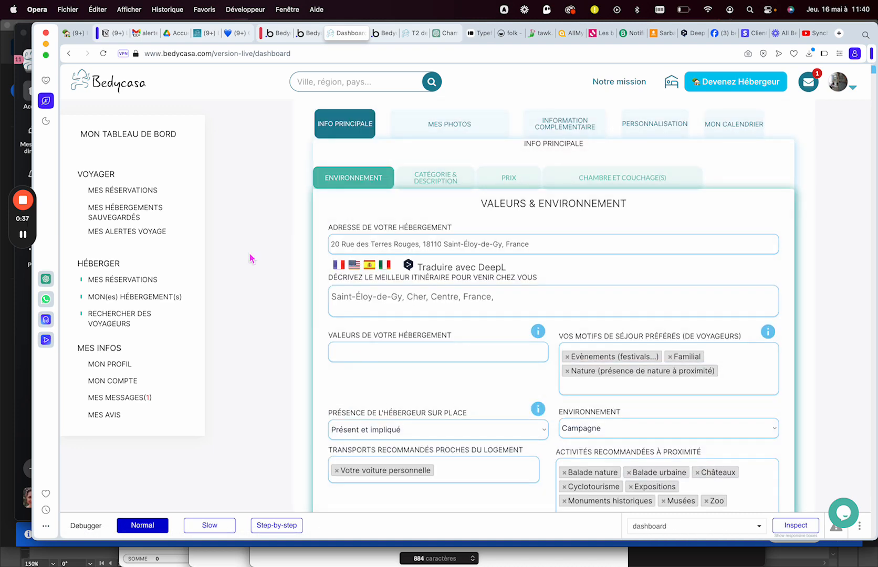
pyautogui.scroll(2, 250, 257)
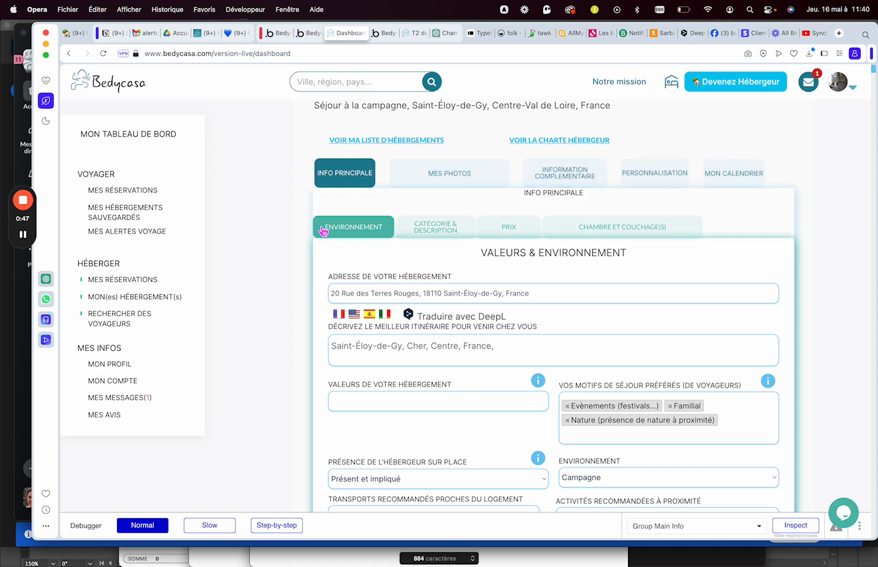
pyautogui.click(516, 234)
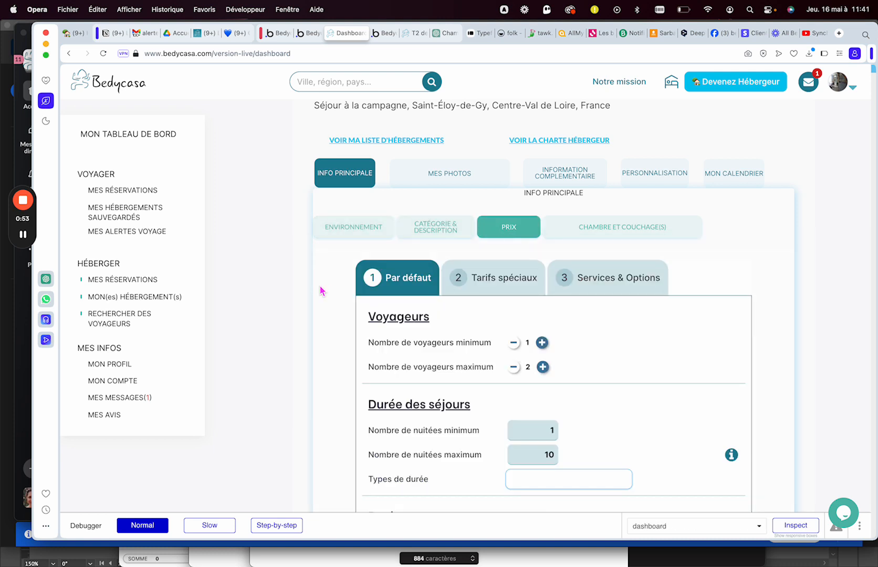
# Step: Capture a screenshot of the nightly and weekly price sections in the listing's default rates
pyautogui.scroll(-3, 322, 290)
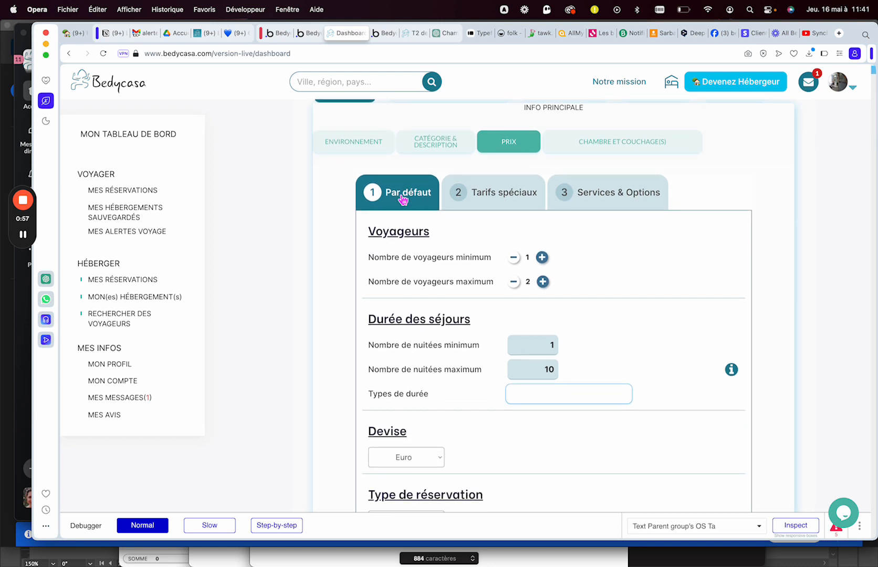
pyautogui.scroll(-1, 544, 245)
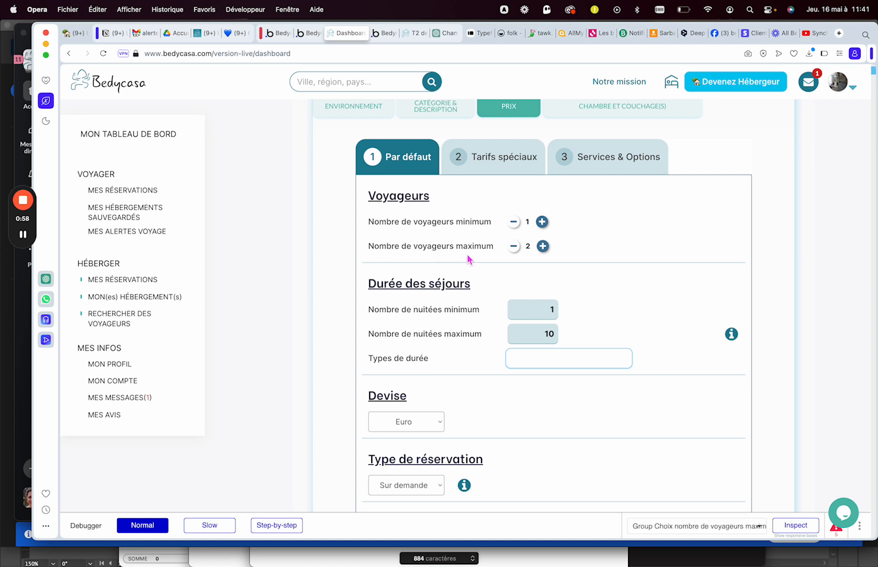
pyautogui.scroll(-2, 462, 258)
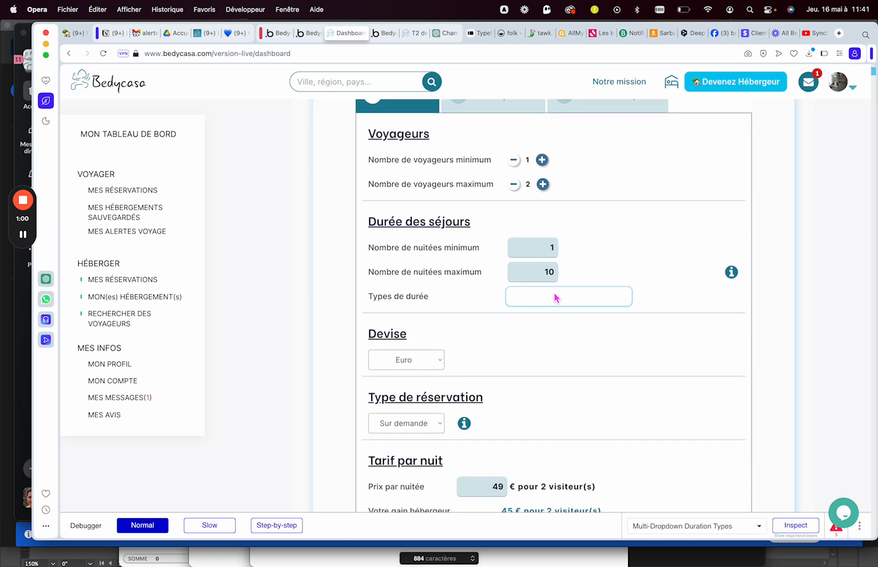
pyautogui.scroll(-4, 462, 297)
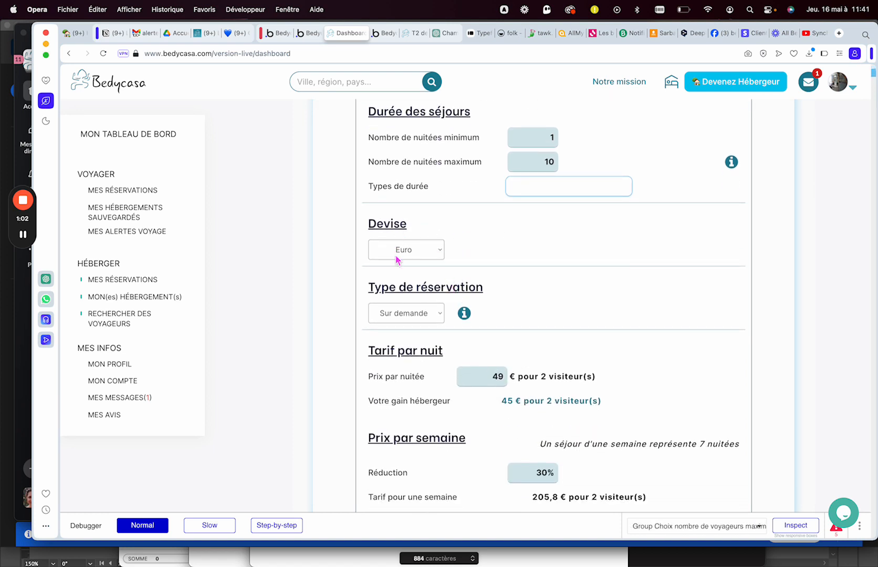
pyautogui.scroll(-4, 453, 375)
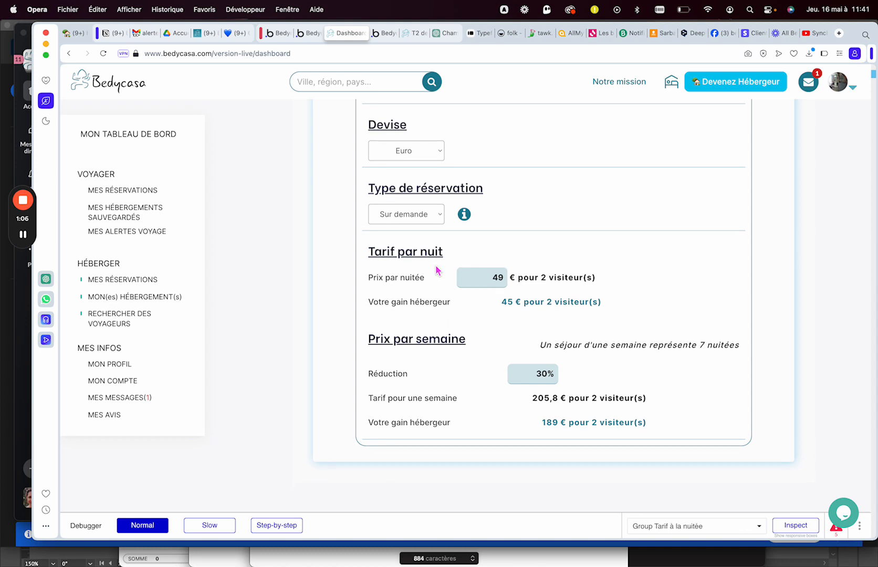
pyautogui.press('super+shift+4')
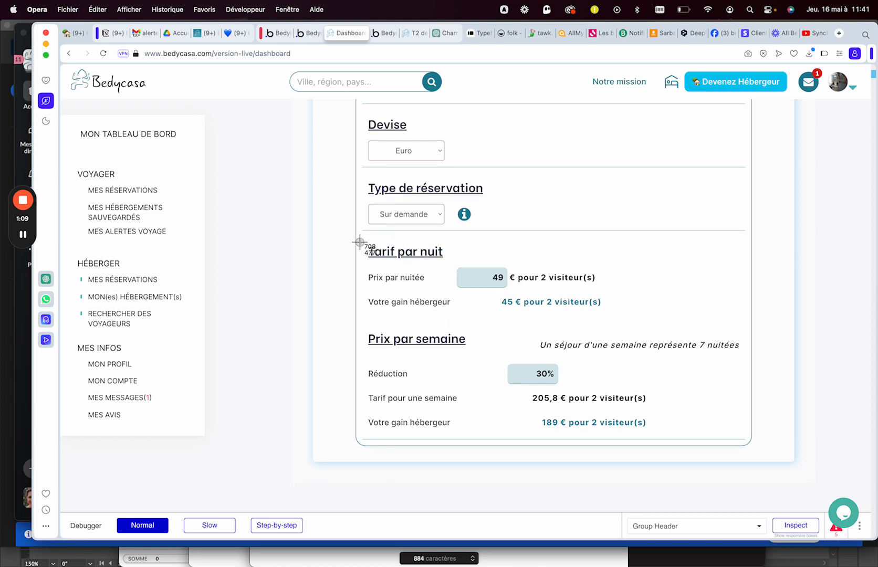
pyautogui.moveTo(357, 242); pyautogui.dragTo(775, 455)
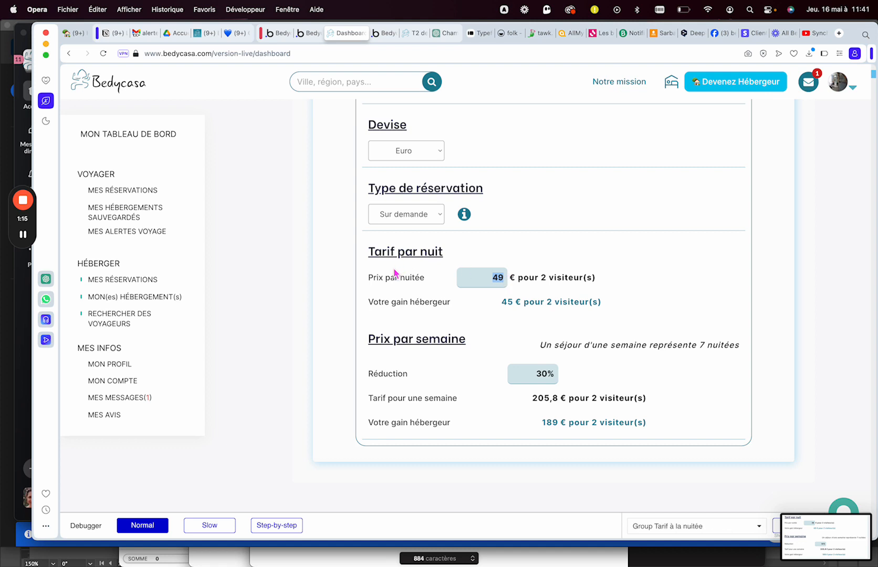
# Step: Examine the nightly price, the weekly reduction and the host's gain for each in the default rates
pyautogui.doubleClick(482, 279)
pyautogui.click(555, 281)
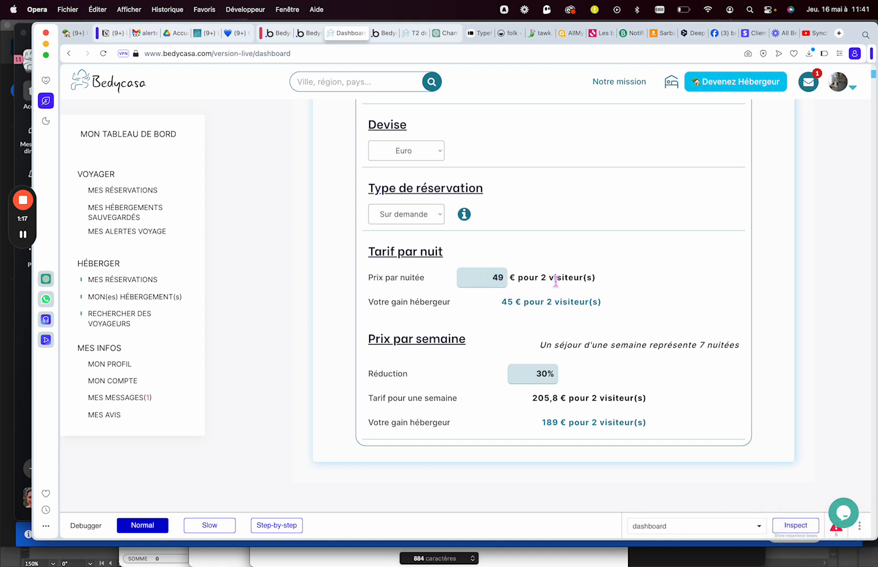
pyautogui.moveTo(390, 304); pyautogui.dragTo(607, 310)
pyautogui.click(582, 304)
pyautogui.scroll(-3, 581, 304)
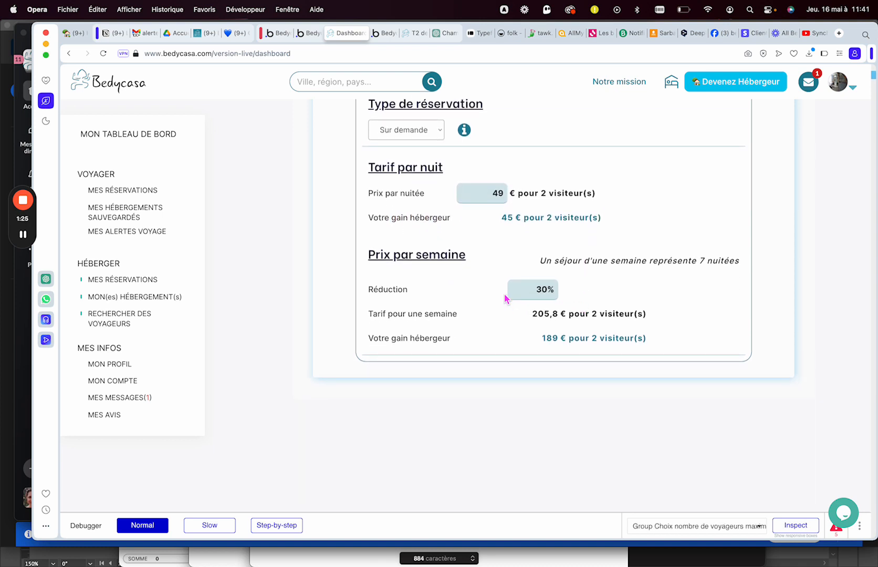
pyautogui.moveTo(512, 344); pyautogui.dragTo(644, 340)
pyautogui.click(485, 350)
pyautogui.scroll(1, 488, 350)
pyautogui.scroll(1, 486, 349)
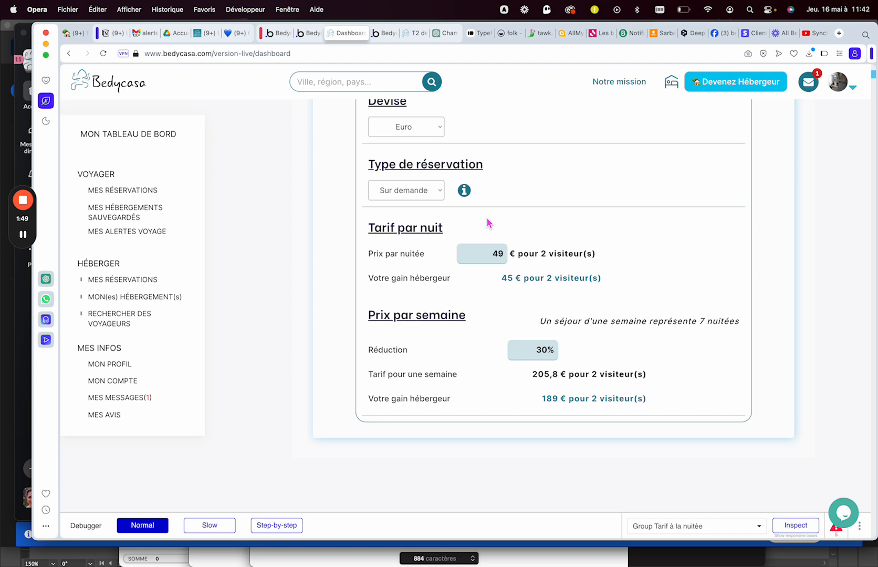
pyautogui.scroll(7, 487, 223)
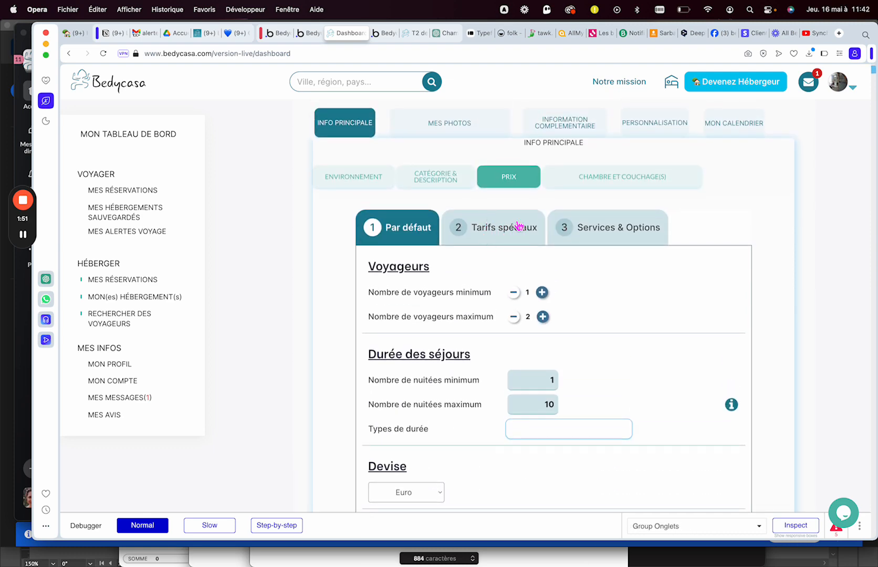
# Step: Set the default nightly price to 40 €
pyautogui.scroll(-4, 499, 243)
pyautogui.scroll(-3, 500, 244)
pyautogui.click(492, 239)
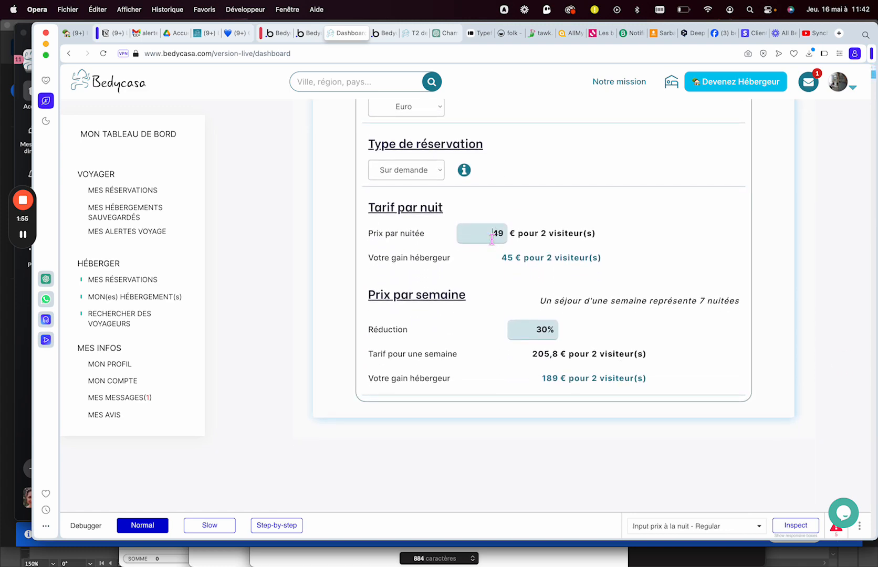
pyautogui.press('super+a')
pyautogui.write('40')
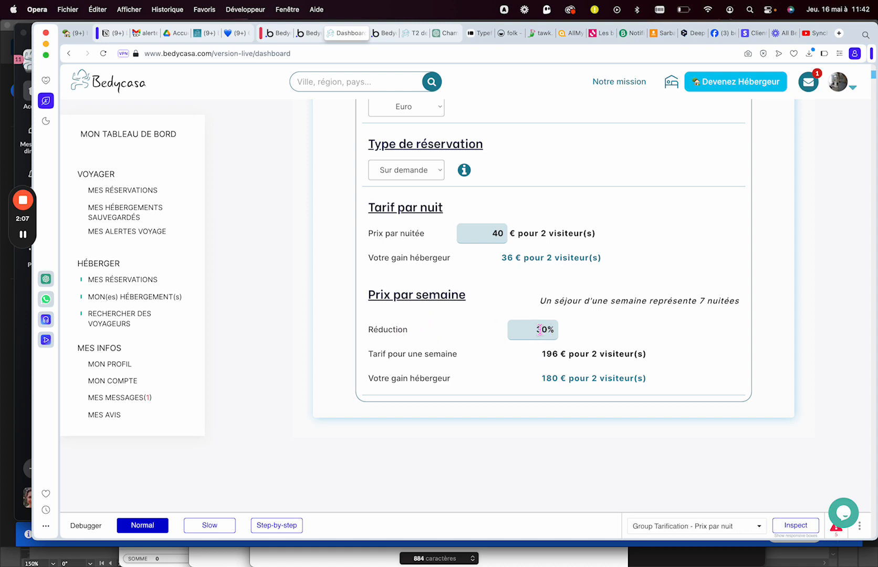
# Step: Set the default nightly price to 45 €
pyautogui.click(490, 237)
pyautogui.press('super+a')
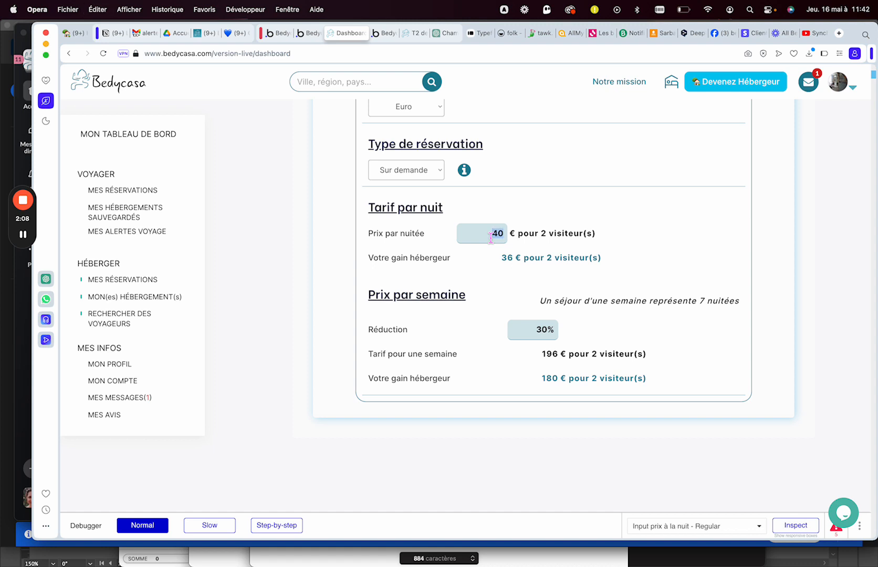
pyautogui.write('45')
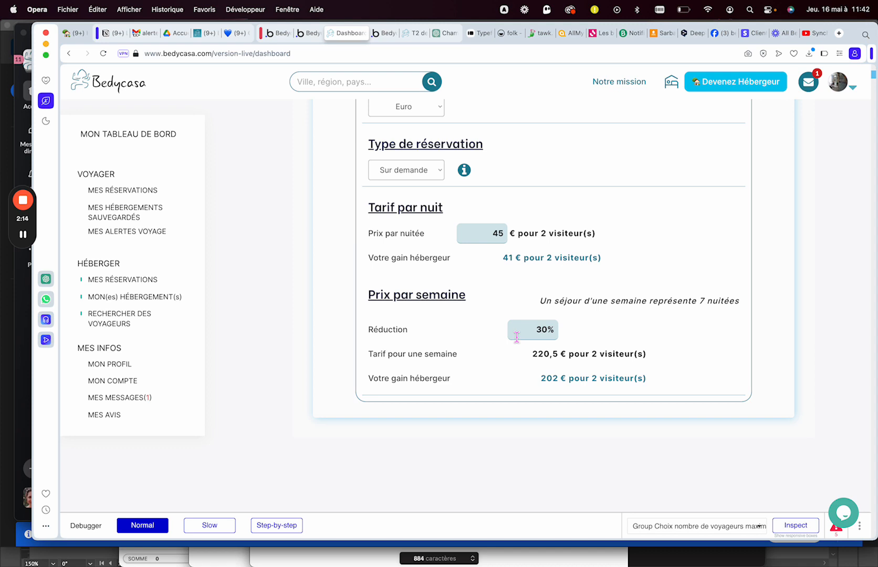
# Step: Set the maximum number of nights per stay to 30
pyautogui.scroll(5, 546, 294)
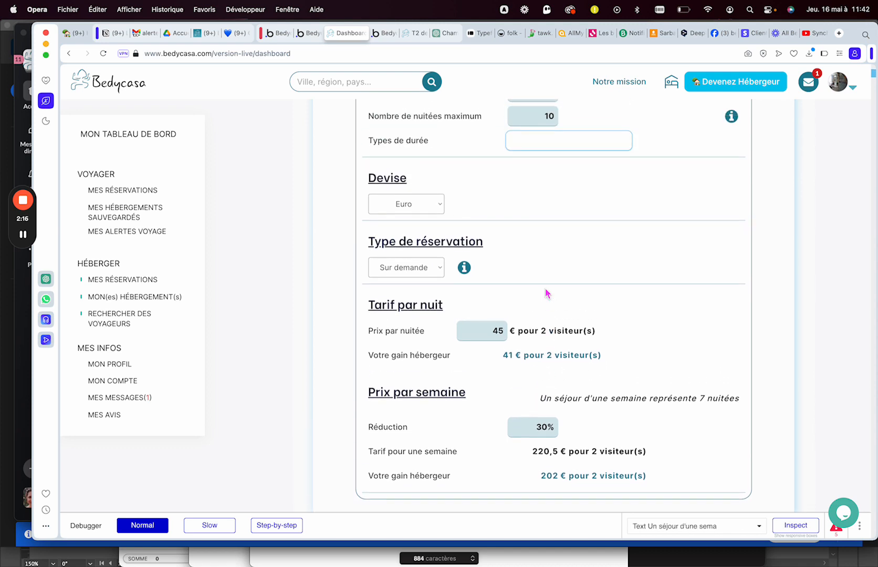
pyautogui.scroll(7, 546, 294)
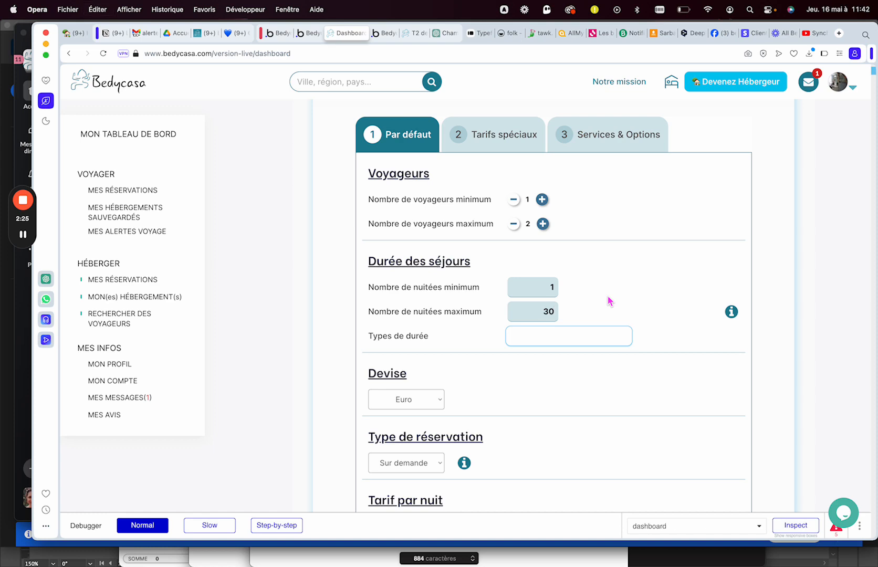
pyautogui.hotkey('shift', 'Tab')
# Step: Examine the reduction, monthly rate and host gain in the Prix par mois section
pyautogui.scroll(-5, 609, 301)
pyautogui.scroll(-8, 609, 301)
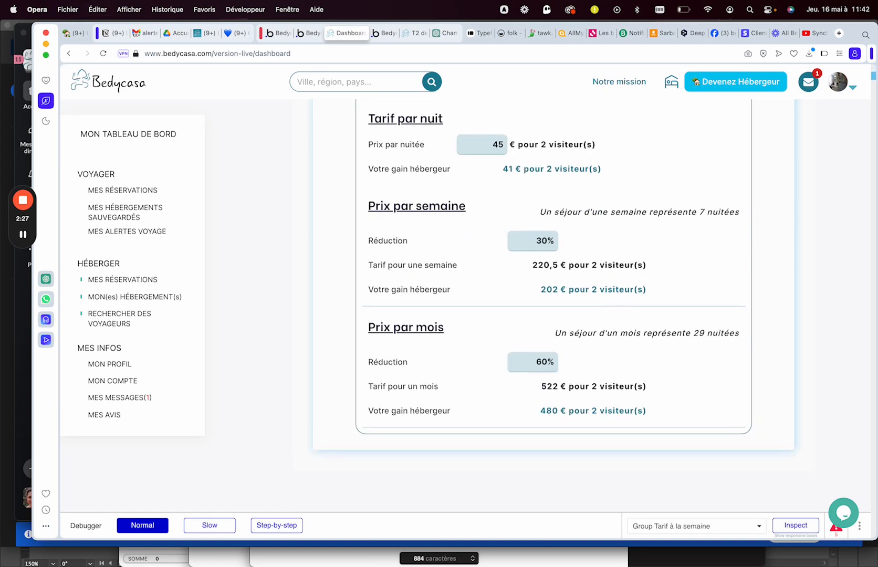
pyautogui.doubleClick(548, 410)
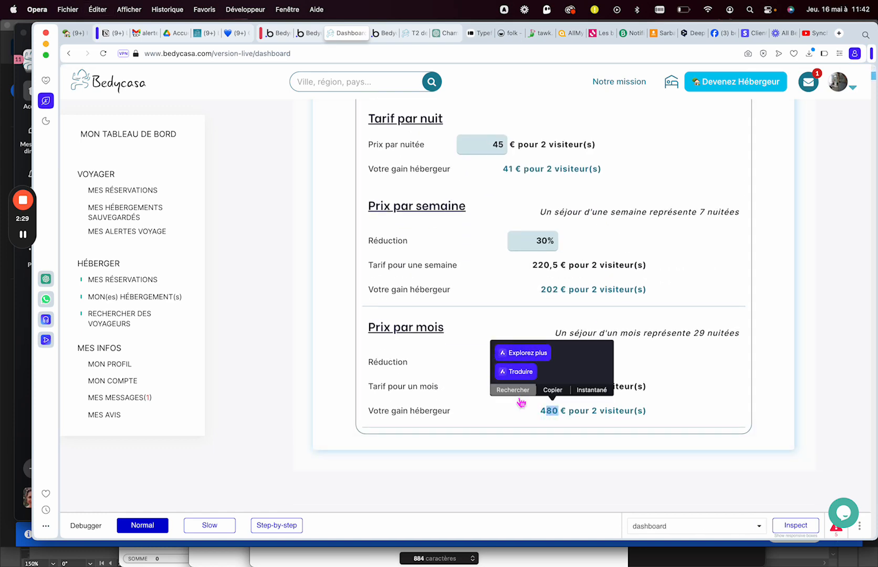
pyautogui.click(462, 376)
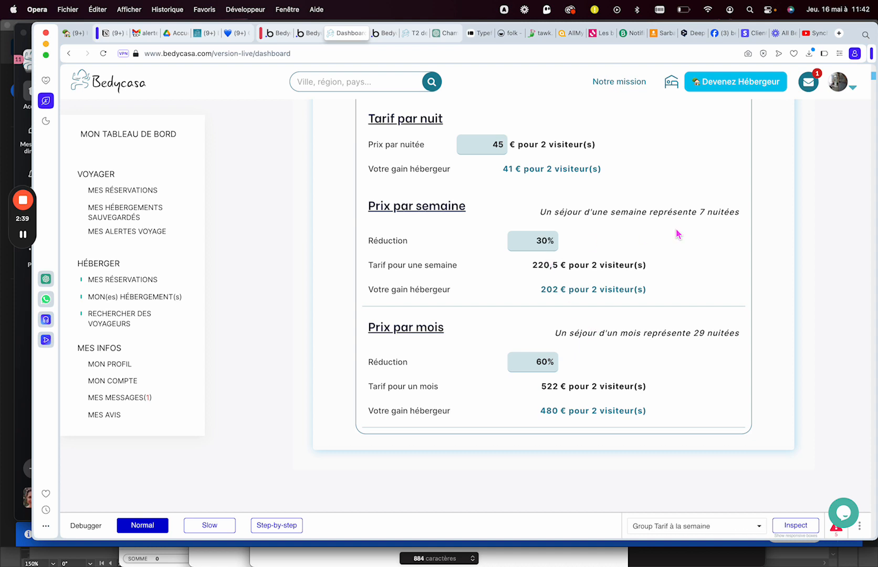
pyautogui.scroll(3, 676, 233)
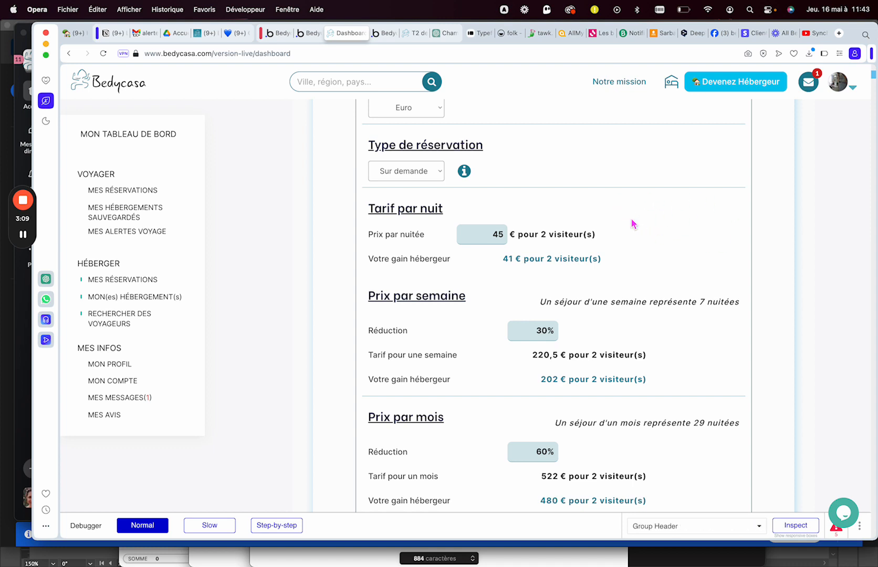
pyautogui.scroll(-3, 717, 233)
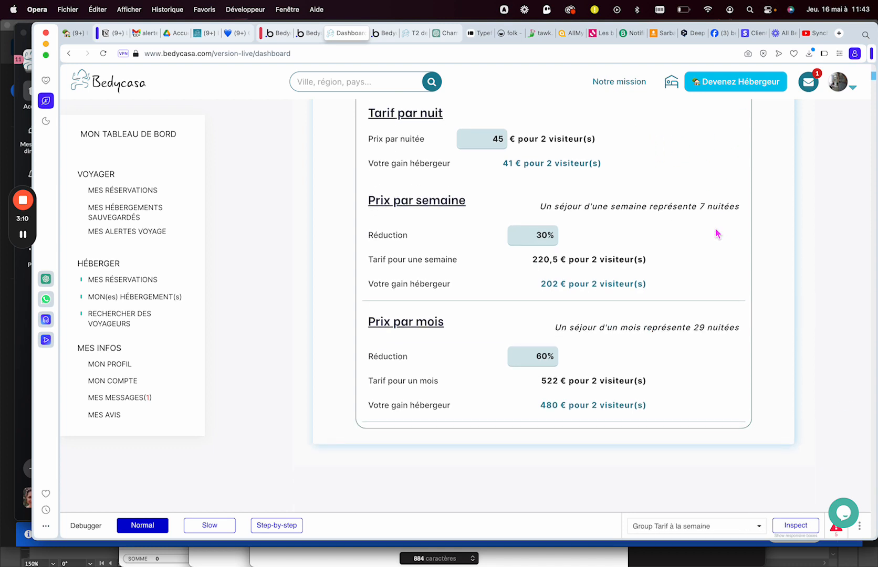
# Step: Set the weekly price reduction to 20% and the monthly price reduction to 40%
pyautogui.scroll(2, 717, 233)
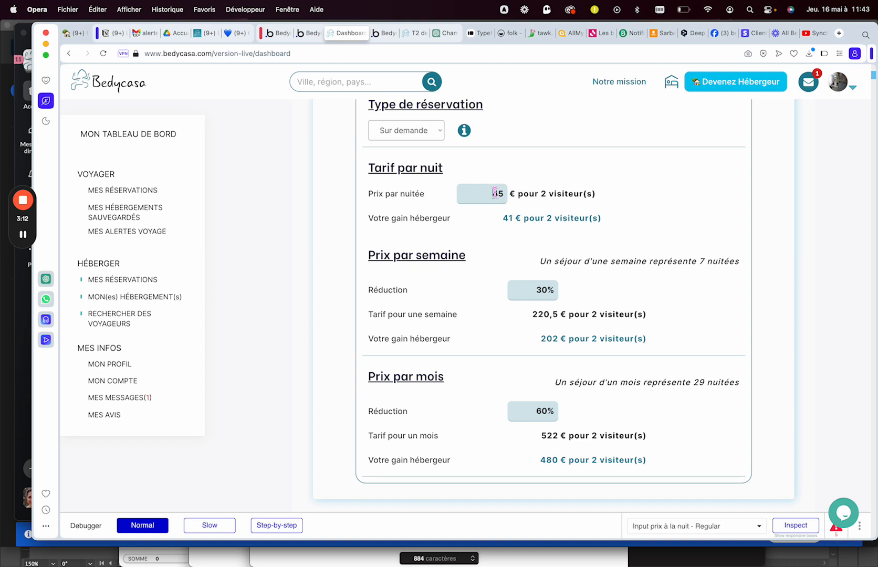
pyautogui.doubleClick(546, 289)
pyautogui.write('2')
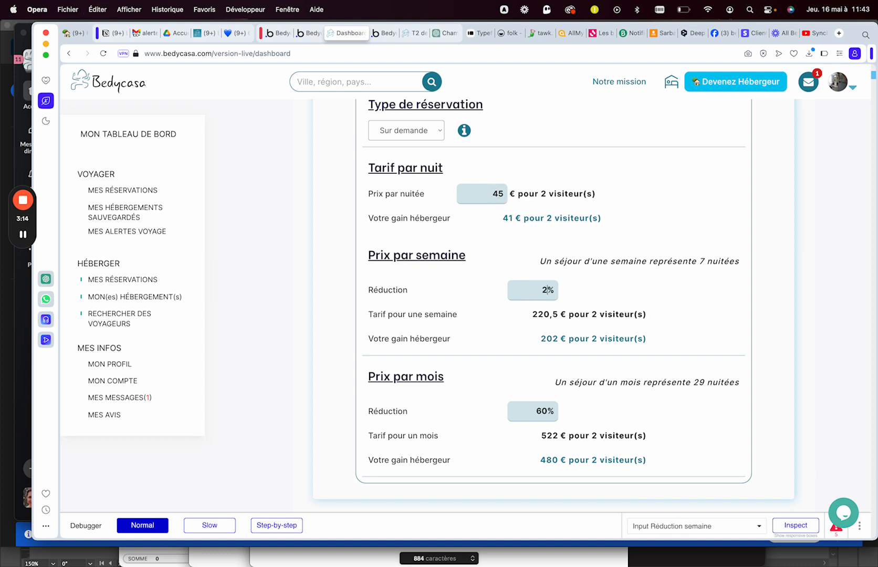
pyautogui.doubleClick(537, 419)
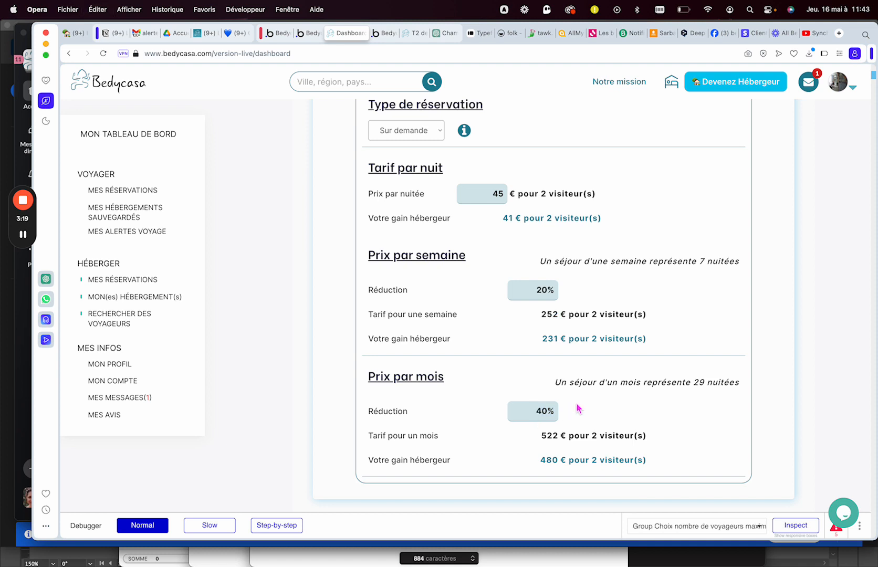
pyautogui.write('40')
# Step: Set the monthly price reduction to 70% and check the host's monthly gain
pyautogui.doubleClick(538, 415)
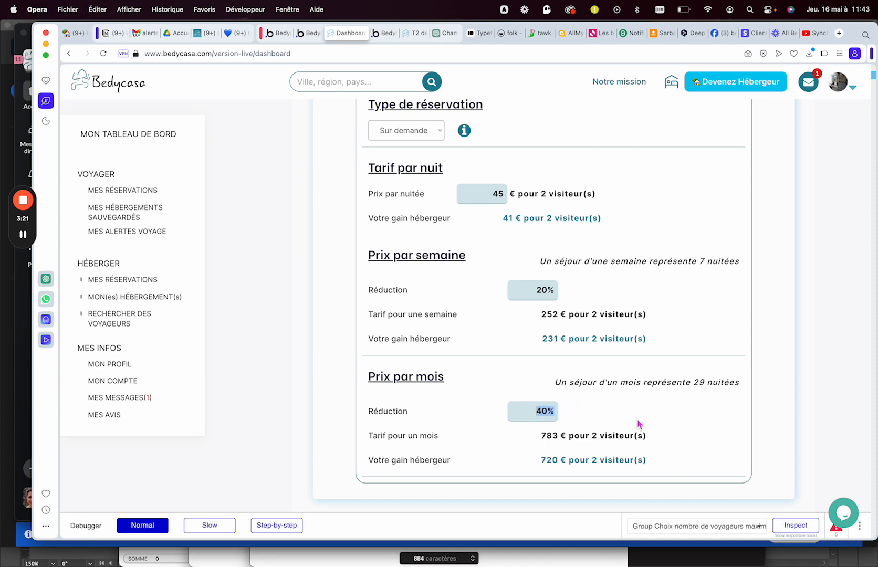
pyautogui.write('70')
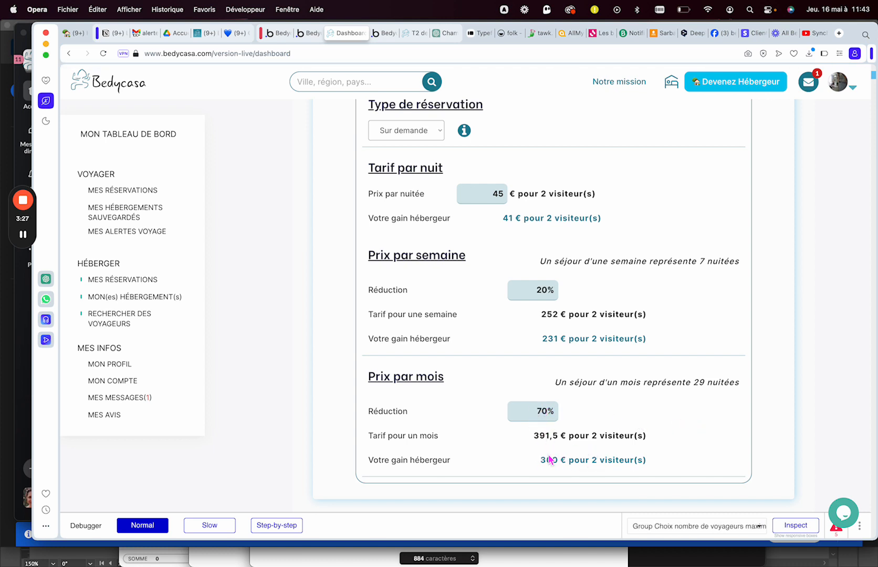
pyautogui.moveTo(541, 461); pyautogui.dragTo(567, 462)
pyautogui.click(569, 461)
# Step: Set the monthly price reduction to 72% and check the host's resulting monthly gain
pyautogui.click(546, 413)
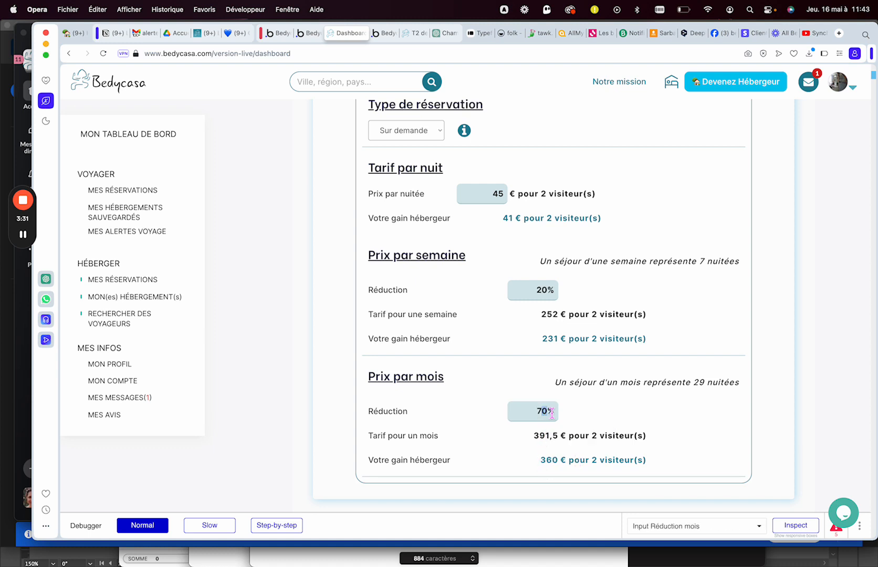
pyautogui.press('BackSpace')
pyautogui.write('2')
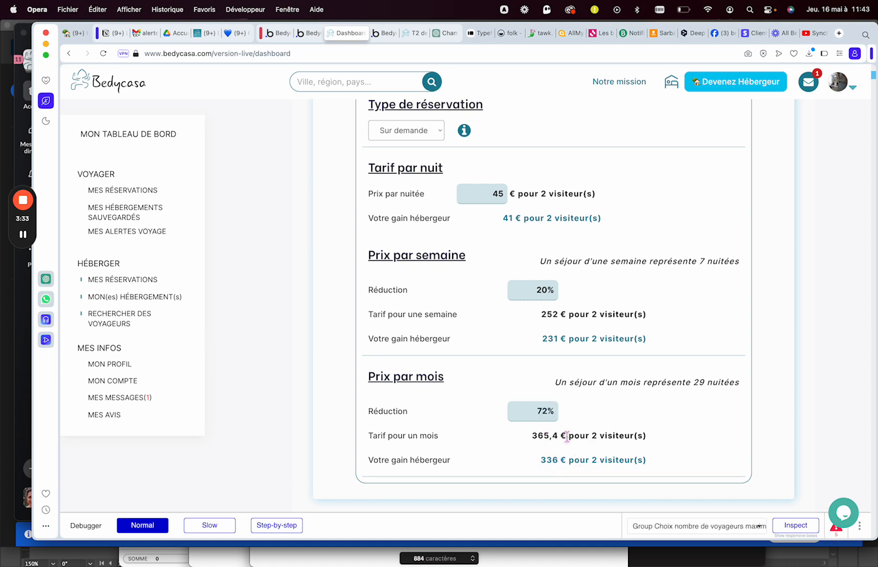
pyautogui.moveTo(541, 462); pyautogui.dragTo(596, 462)
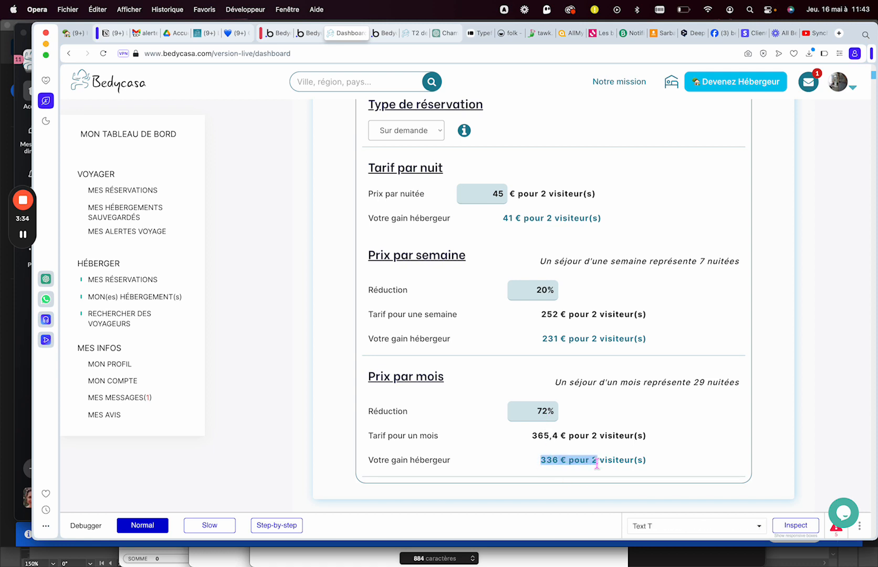
pyautogui.click(654, 452)
# Step: Open the special rates (Tarifs spéciaux) and examine the weeknight reduction and weekend increase settings
pyautogui.scroll(1, 647, 429)
pyautogui.scroll(10, 647, 426)
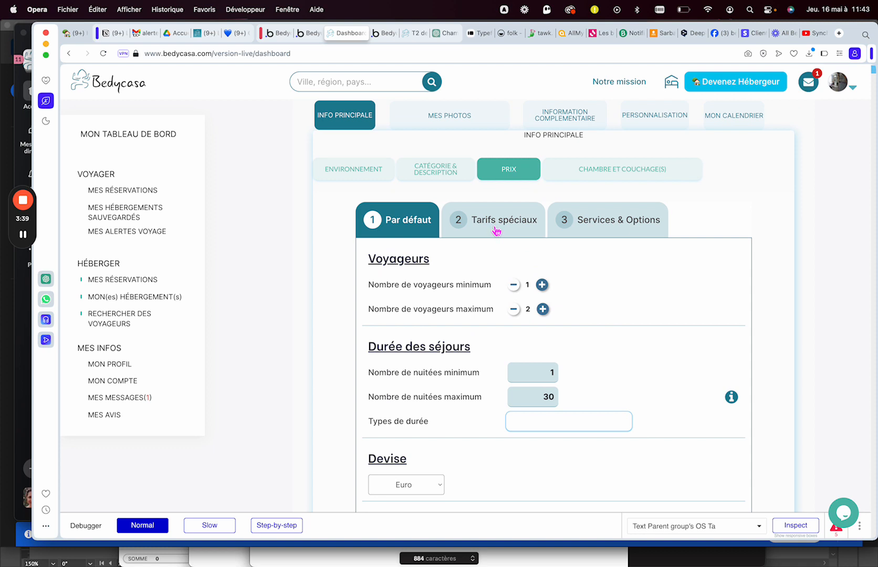
pyautogui.click(496, 230)
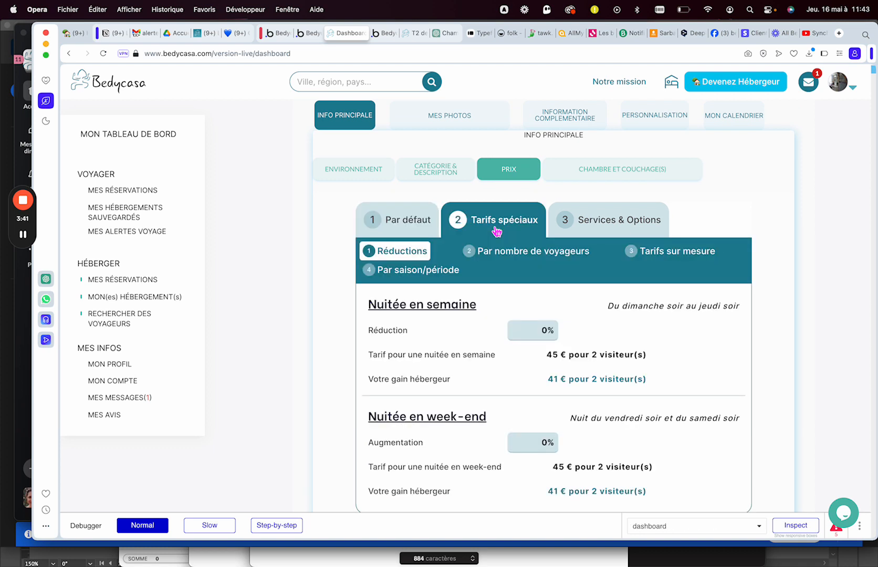
pyautogui.scroll(-3, 493, 230)
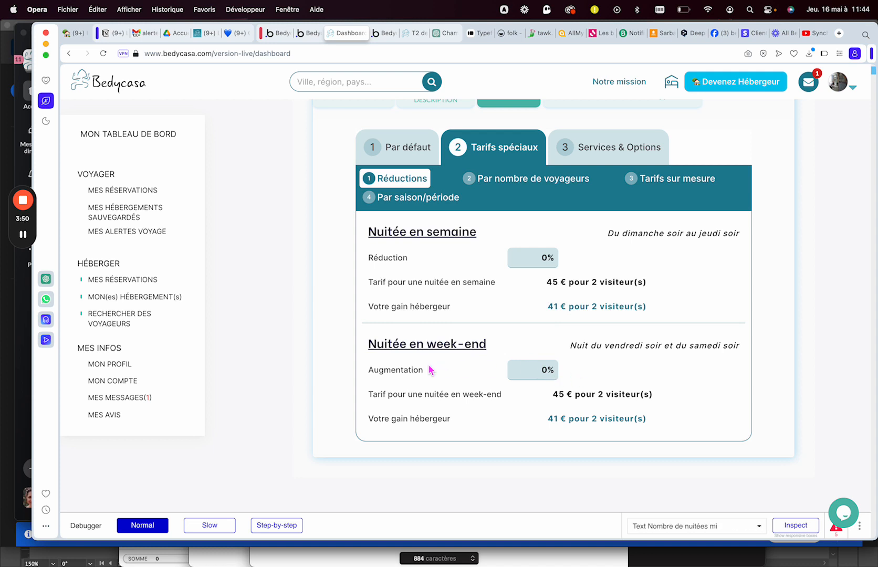
pyautogui.moveTo(395, 370); pyautogui.dragTo(431, 373)
pyautogui.click(519, 362)
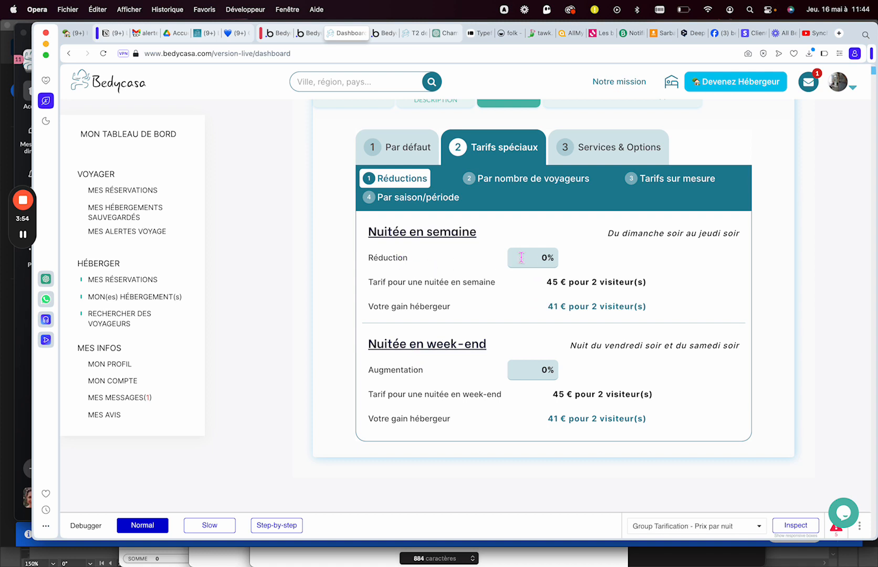
pyautogui.doubleClick(391, 258)
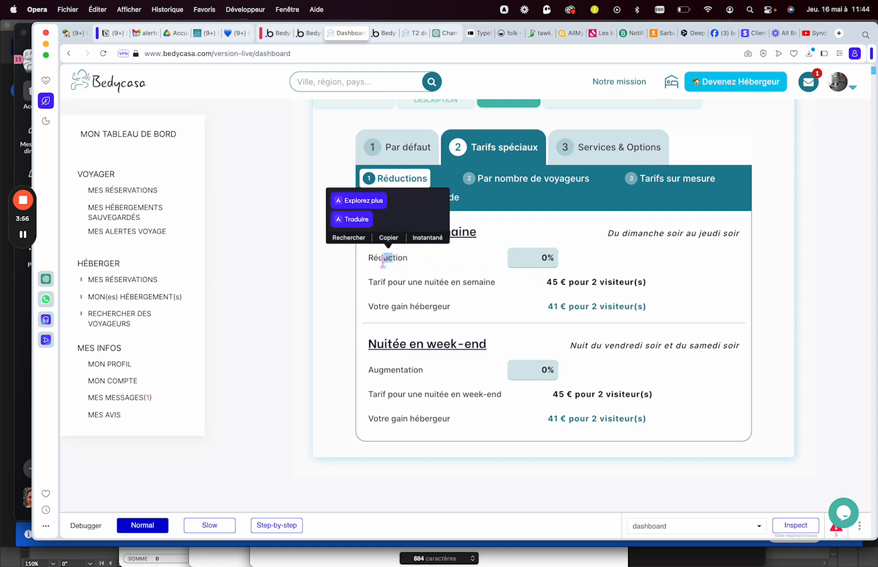
pyautogui.doubleClick(389, 370)
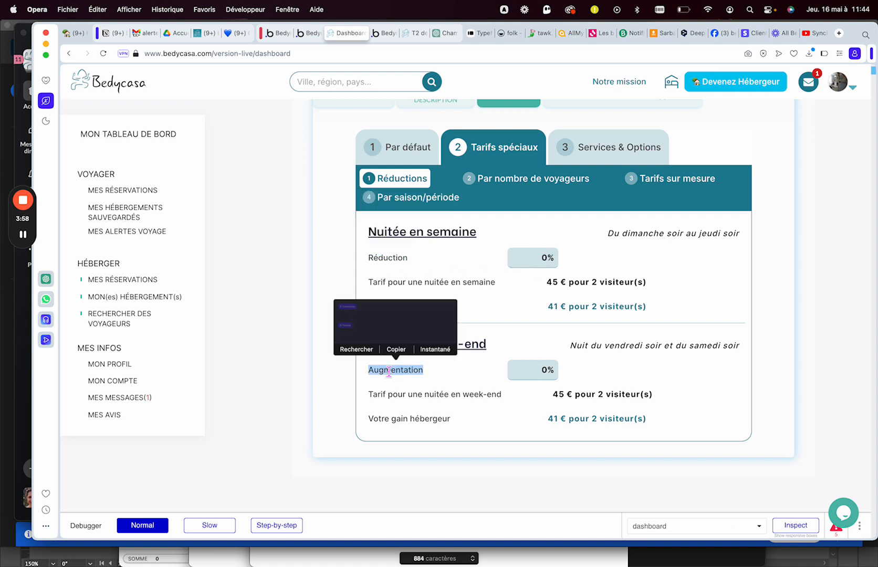
pyautogui.click(447, 375)
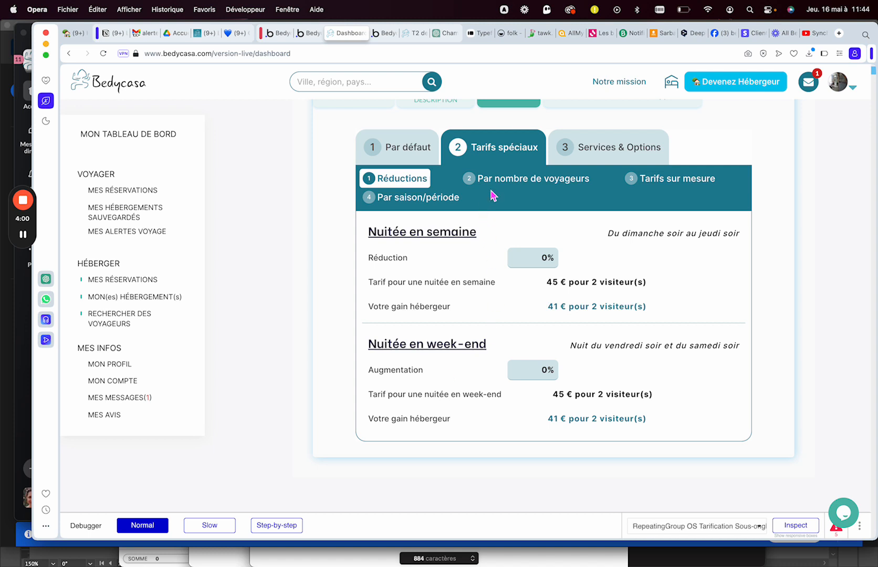
# Step: In the rates by number of travellers, set the reduction for one traveller to 10%
pyautogui.click(508, 182)
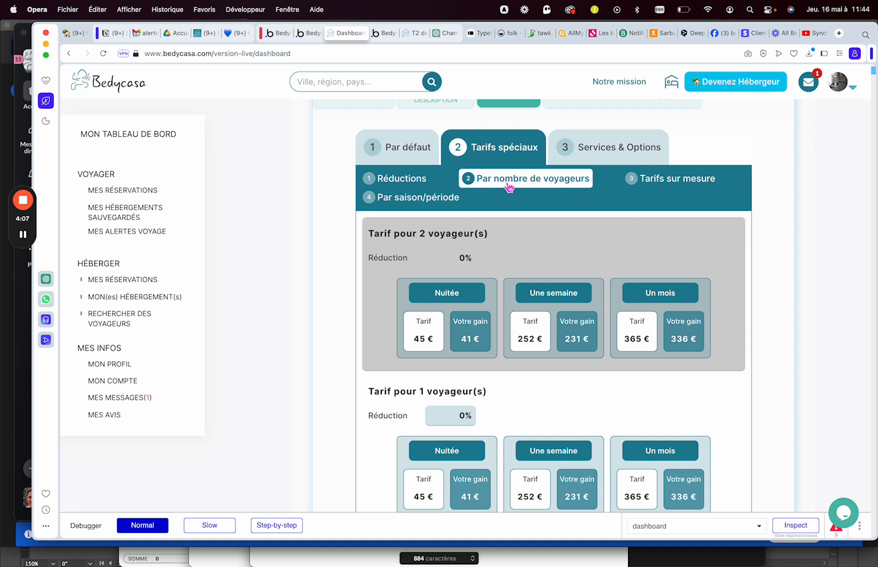
pyautogui.scroll(-3, 467, 305)
pyautogui.scroll(2, 463, 290)
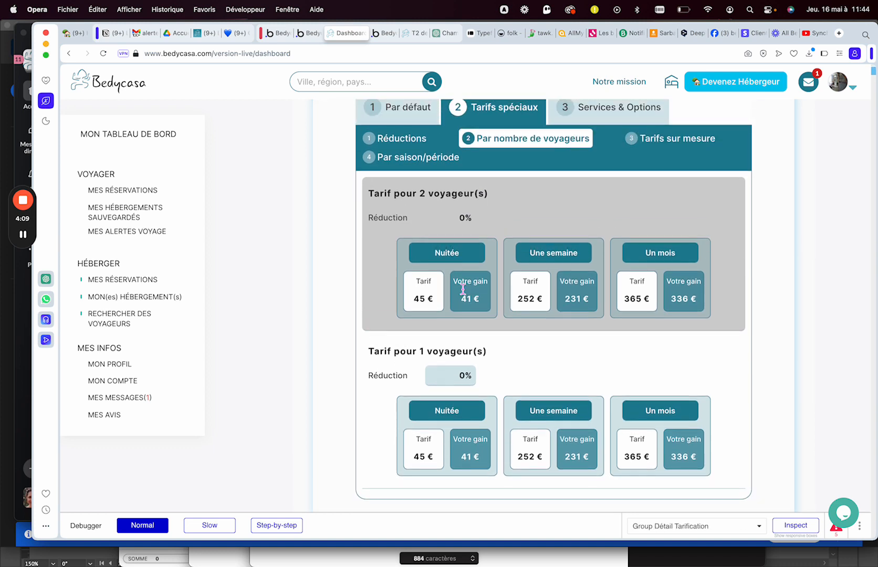
pyautogui.click(445, 379)
pyautogui.write('1')
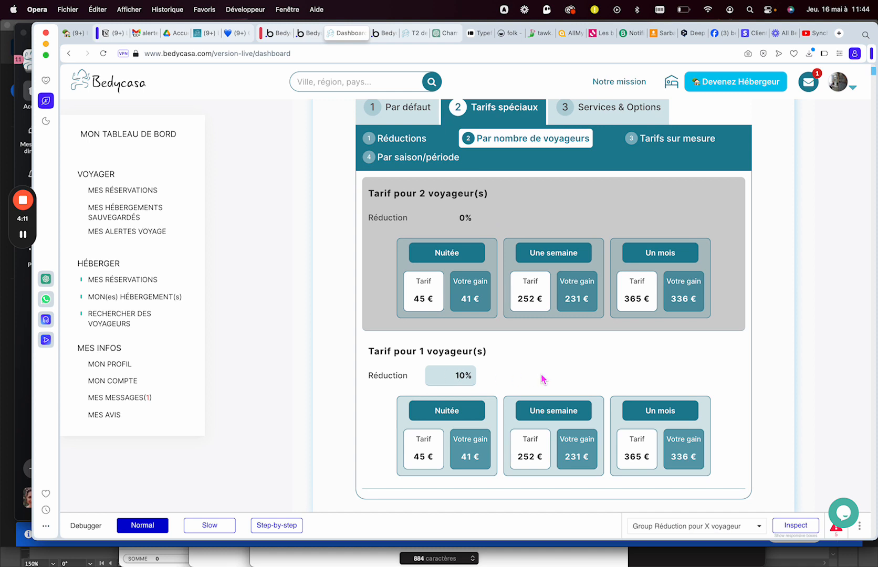
pyautogui.click(541, 376)
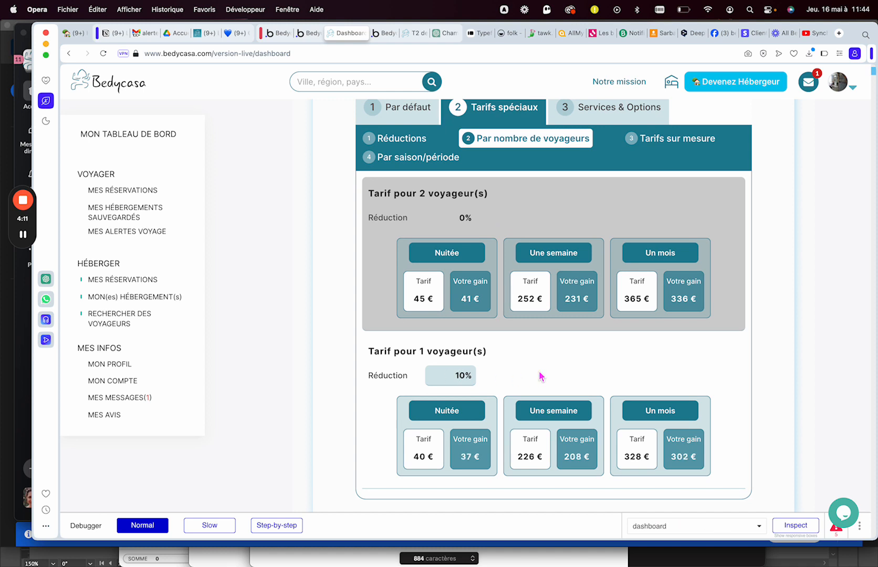
# Step: Try a 15% reduction for one traveller and reset it to 0%
pyautogui.doubleClick(464, 378)
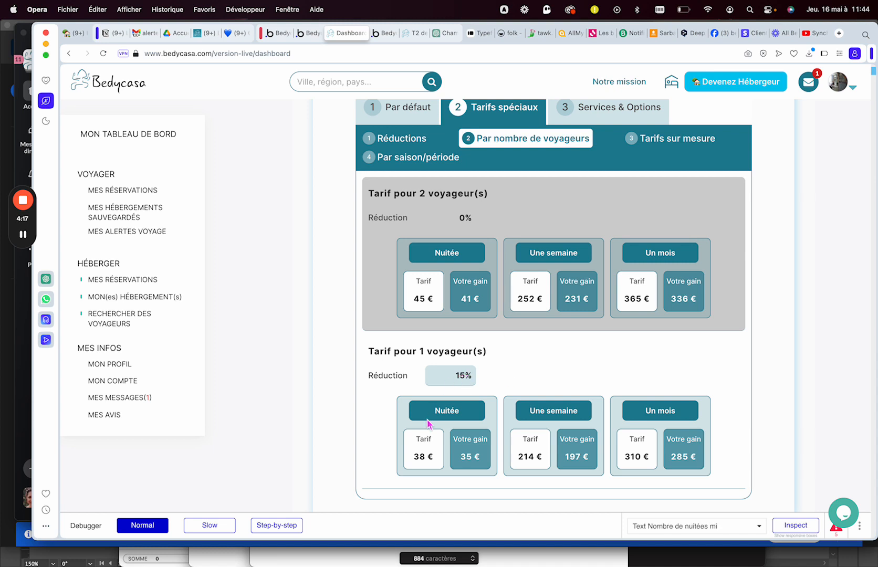
pyautogui.doubleClick(467, 376)
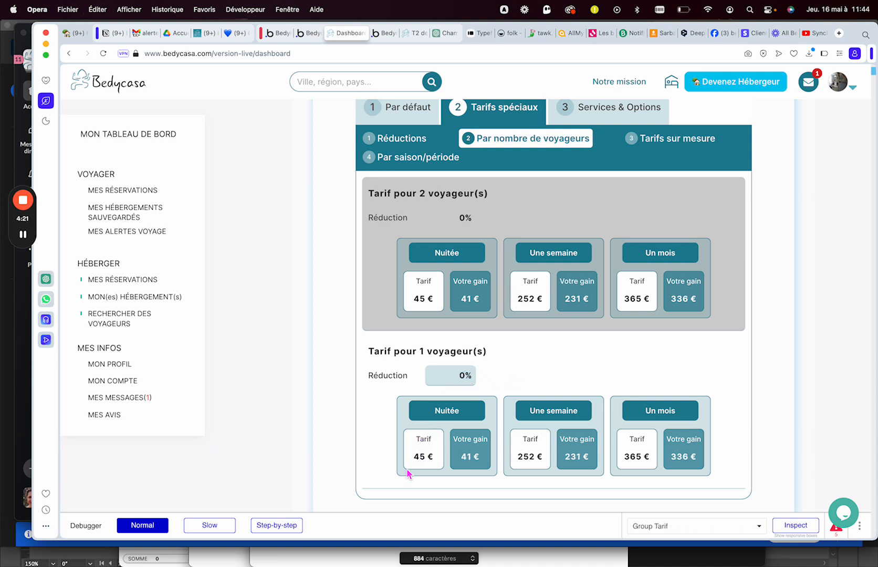
pyautogui.write('1')
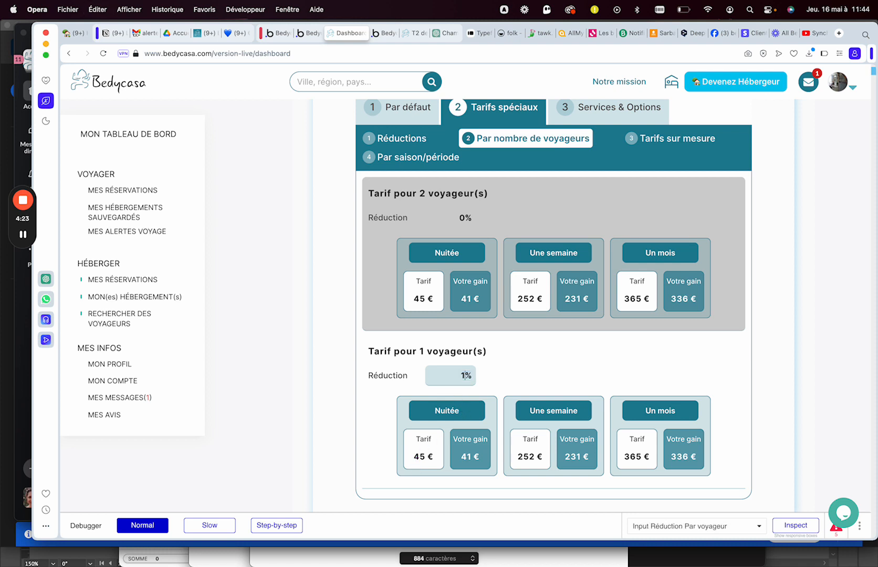
pyautogui.write('5')
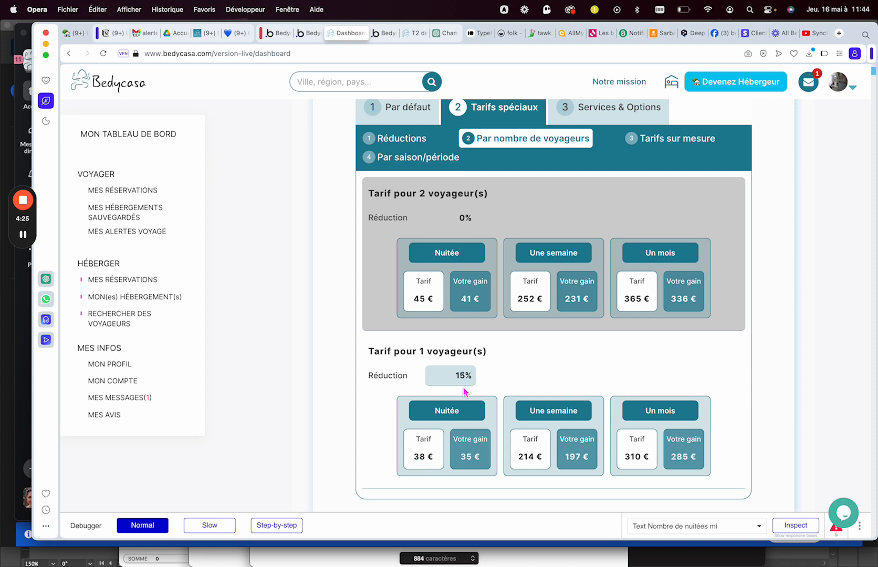
pyautogui.doubleClick(462, 375)
pyautogui.click(497, 365)
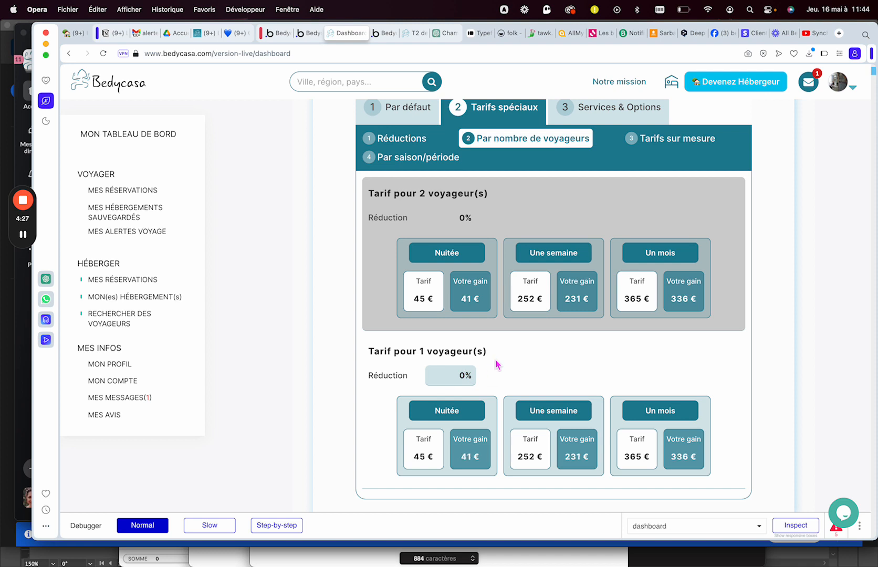
# Step: View the custom rates (Tarifs sur mesure) and open the rates by season or period
pyautogui.scroll(2, 497, 365)
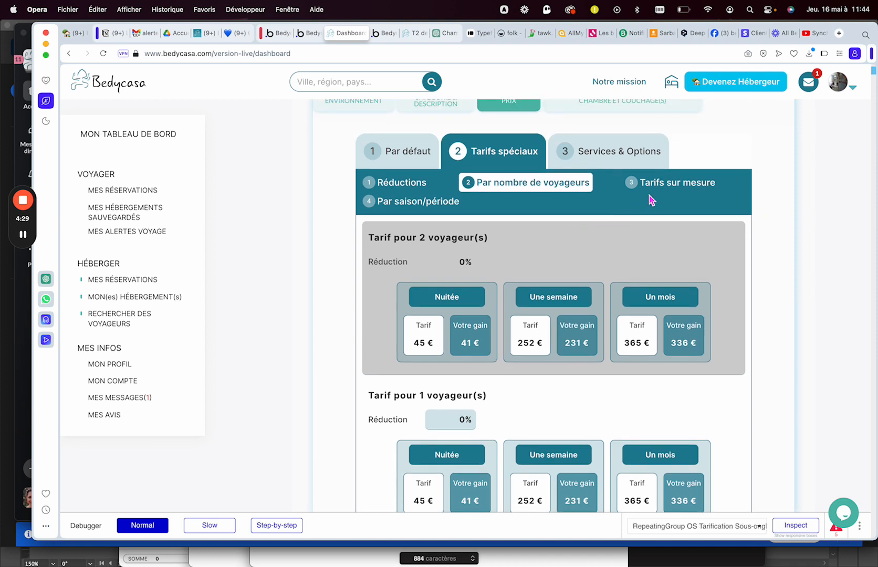
pyautogui.click(664, 190)
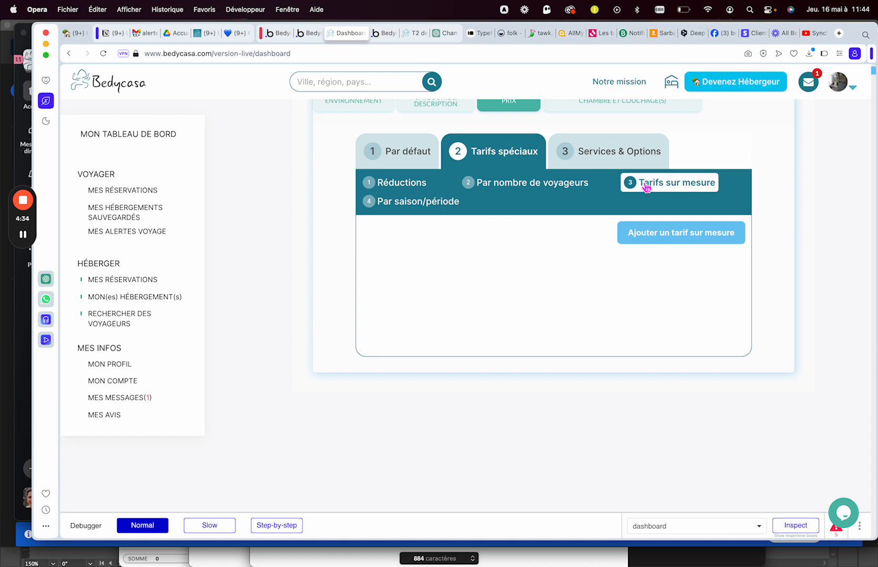
pyautogui.click(440, 208)
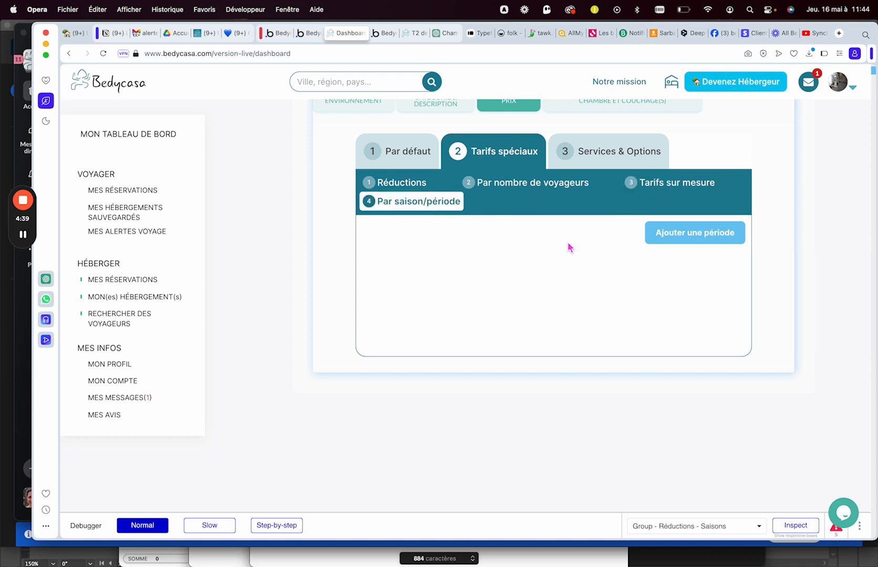
# Step: Add a new period named Eté running from 01/07/2024 to 31/07/2024
pyautogui.click(703, 241)
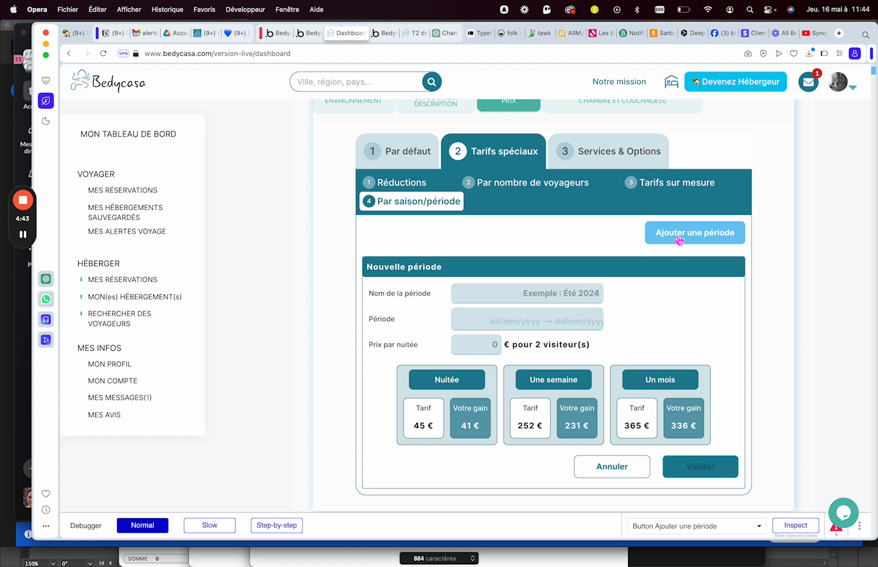
pyautogui.write('Et')
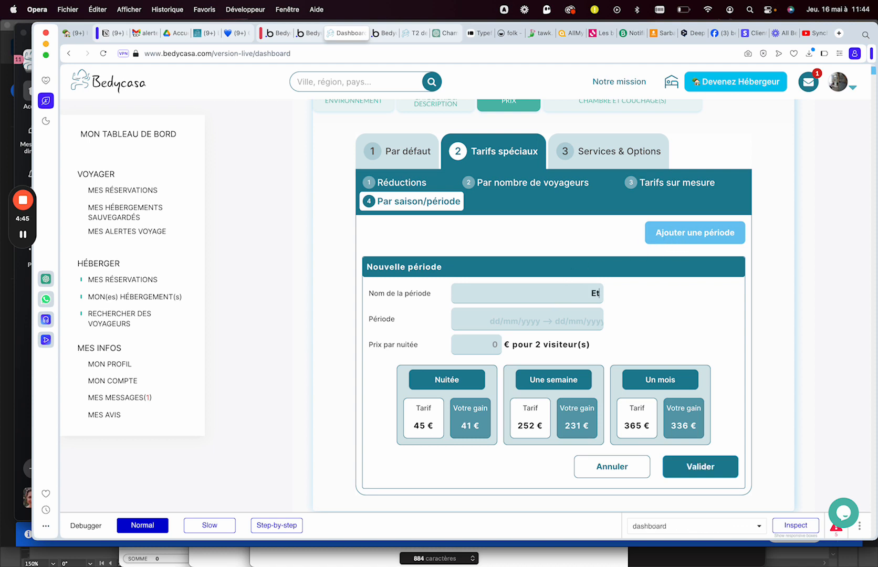
pyautogui.write('é')
pyautogui.click(501, 319)
pyautogui.click(577, 352)
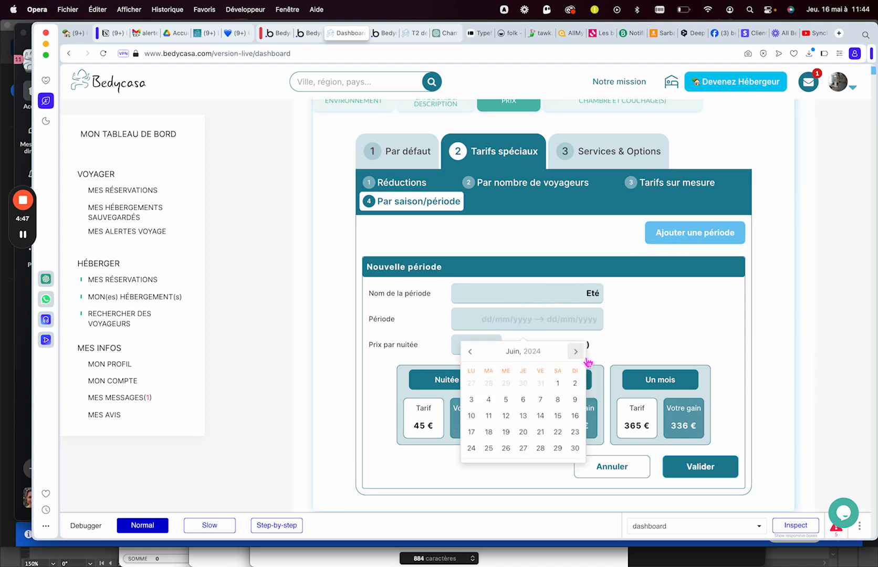
pyautogui.click(586, 360)
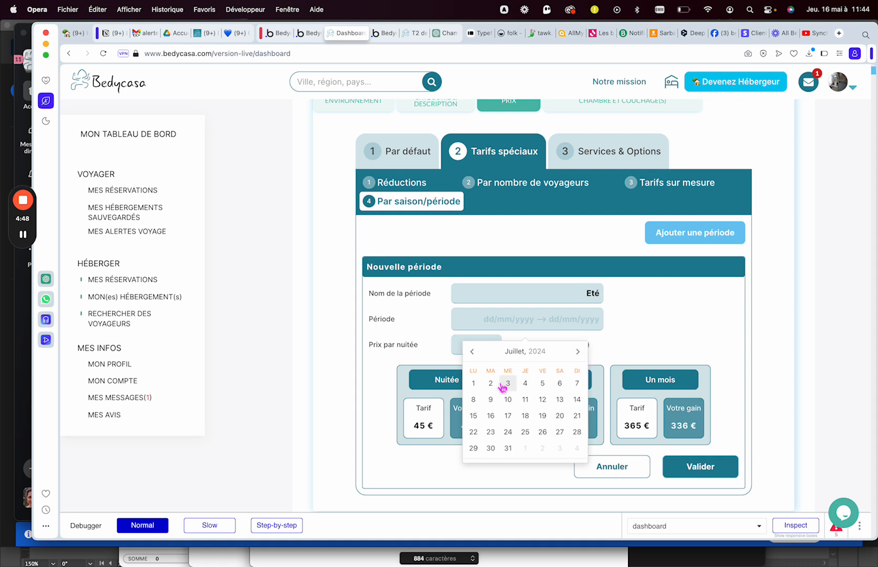
pyautogui.click(471, 384)
pyautogui.click(505, 449)
# Step: Set the Eté period's nightly price to 60 € for 2 visitors and save the period
pyautogui.click(485, 345)
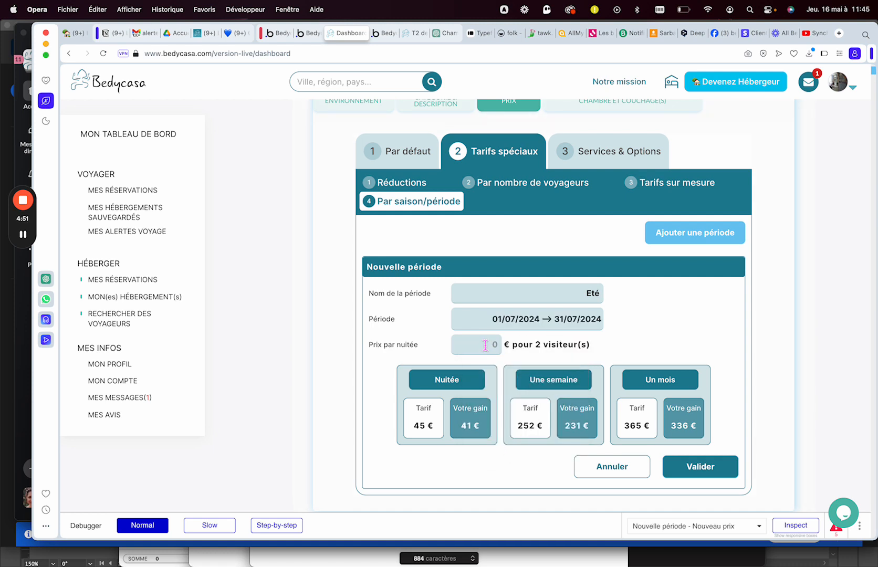
pyautogui.click(479, 387)
pyautogui.click(498, 345)
pyautogui.write('60')
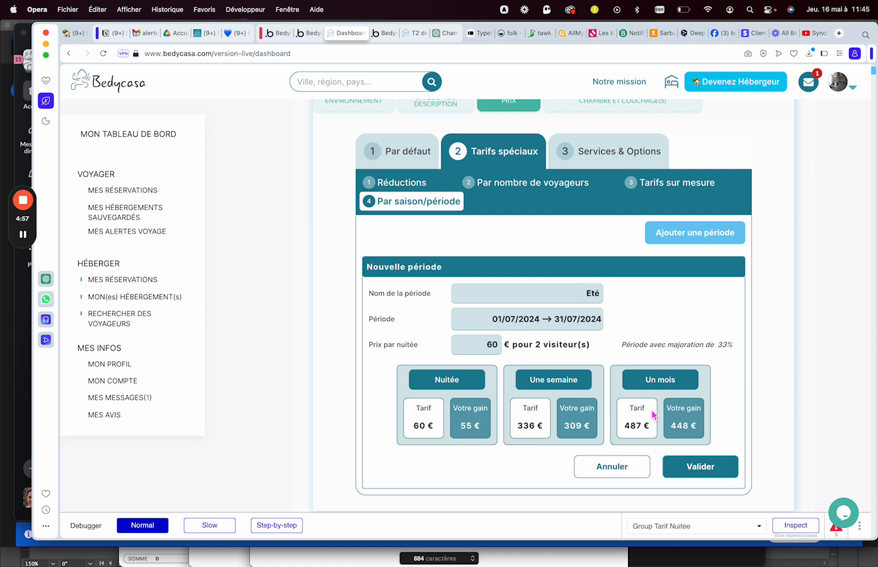
pyautogui.click(712, 474)
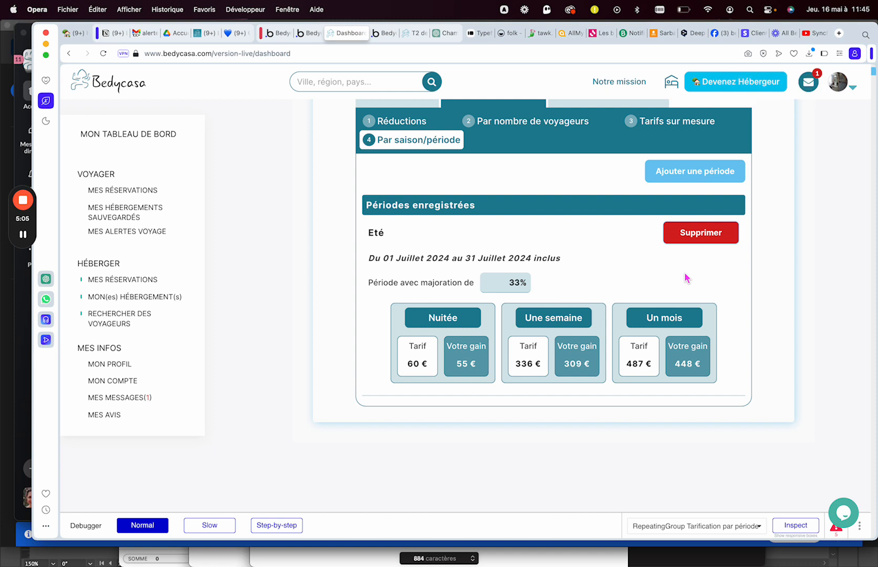
# Step: Delete the saved Eté period from the seasonal rates
pyautogui.click(700, 236)
pyautogui.scroll(3, 705, 184)
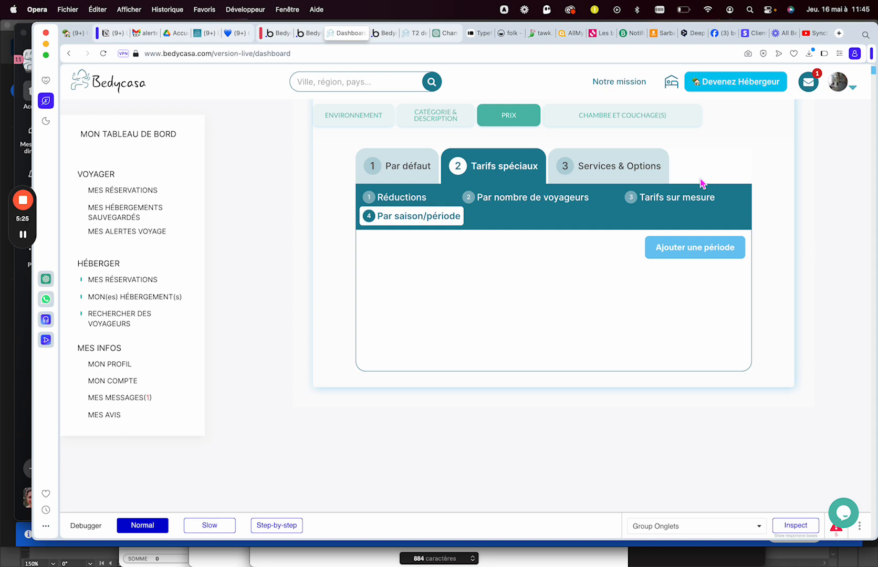
# Step: Examine the Services & Options pricing for items such as baby chair, parking and breakfast, and reload the page
pyautogui.click(623, 170)
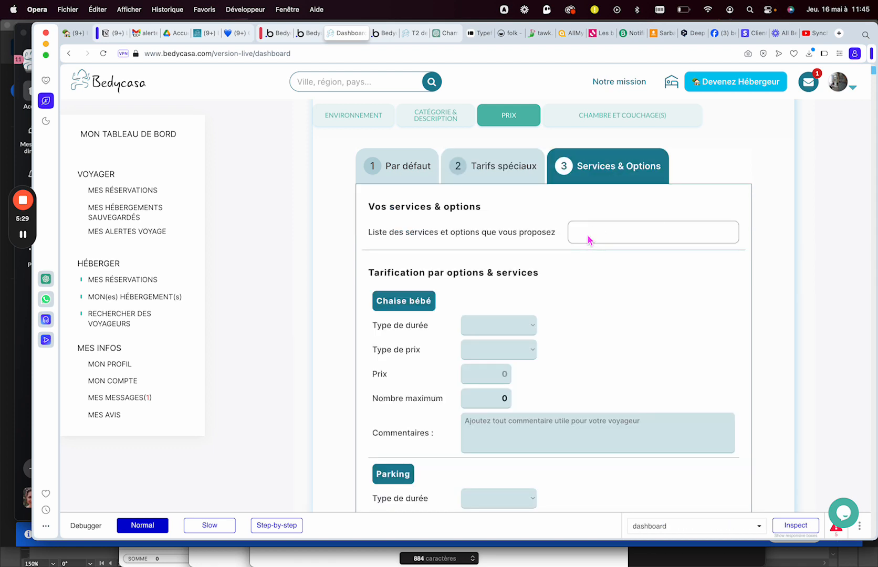
pyautogui.scroll(-10, 504, 276)
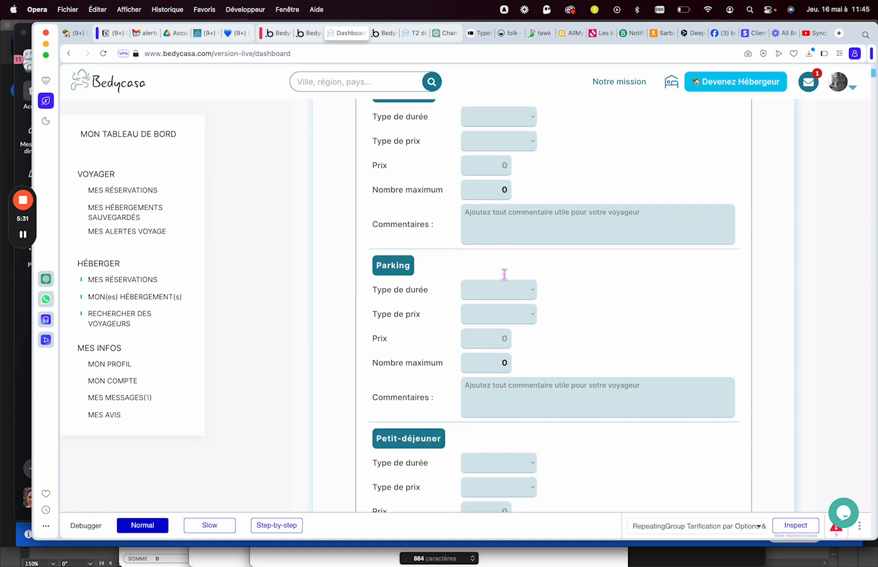
pyautogui.scroll(10, 503, 278)
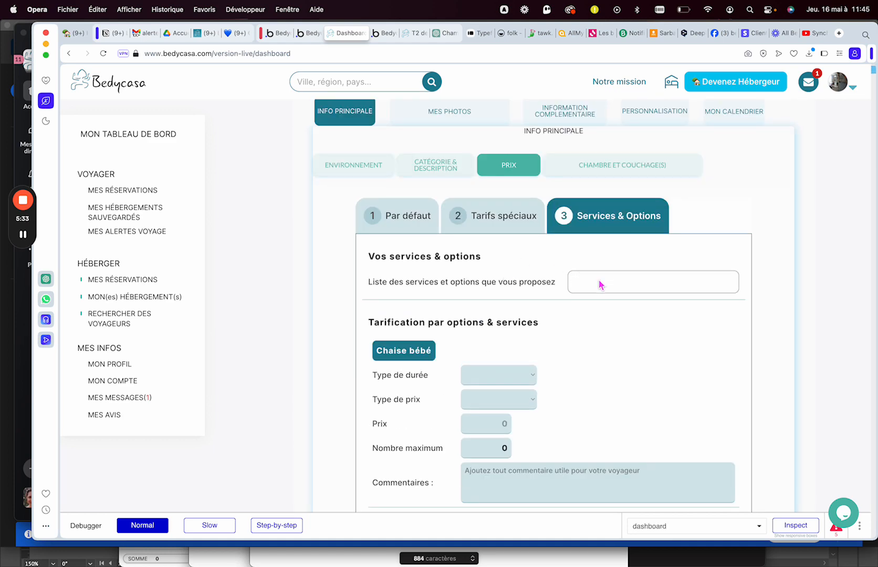
pyautogui.click(531, 228)
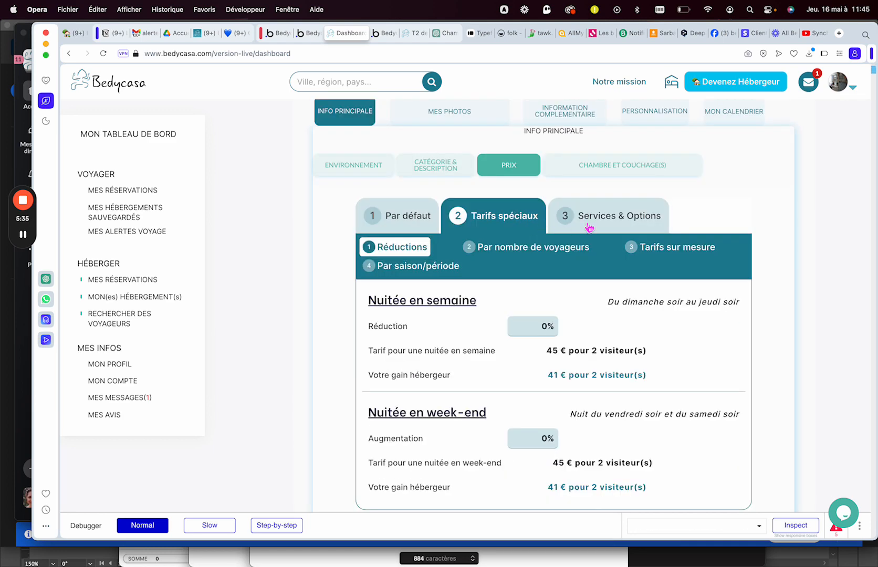
pyautogui.click(589, 228)
pyautogui.press('super+r')
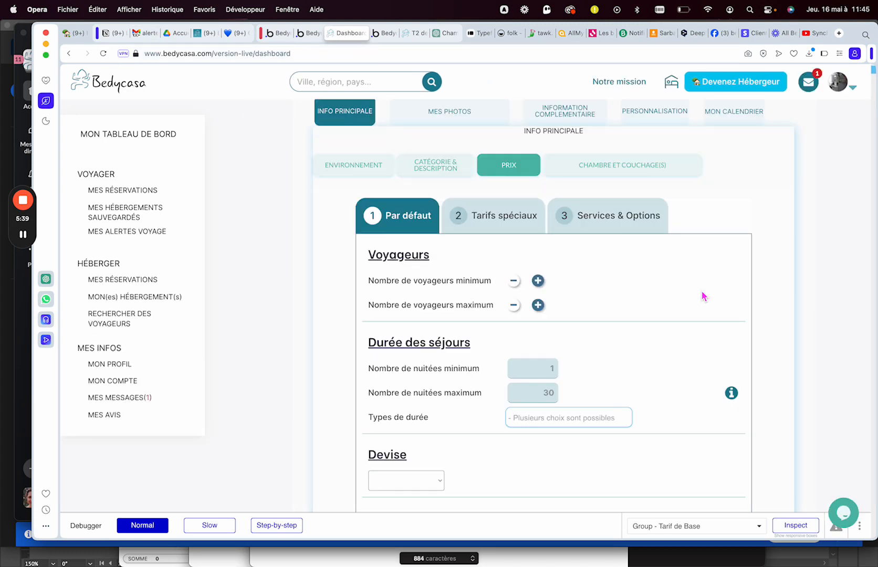
# Step: Add Personne supplémentaire to the list of services and options offered with the listing
pyautogui.click(641, 229)
pyautogui.click(643, 294)
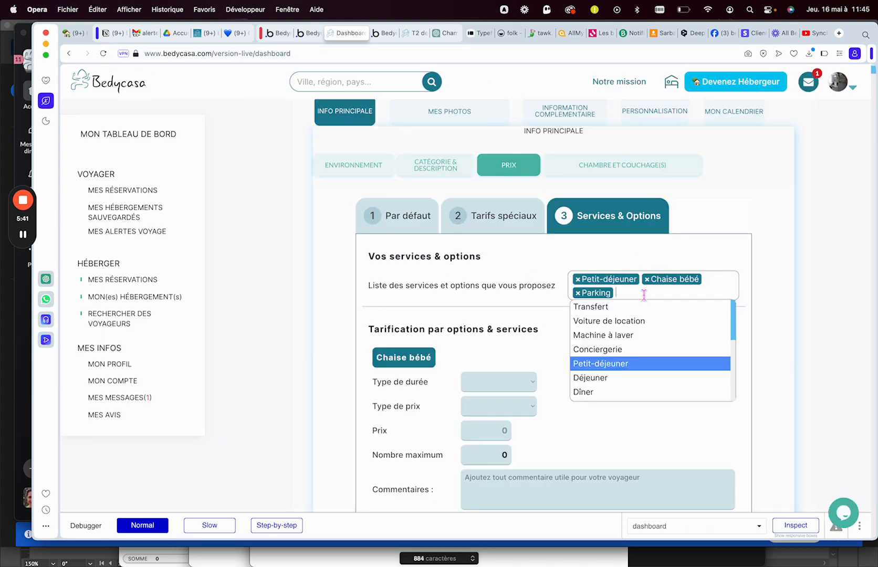
pyautogui.click(707, 245)
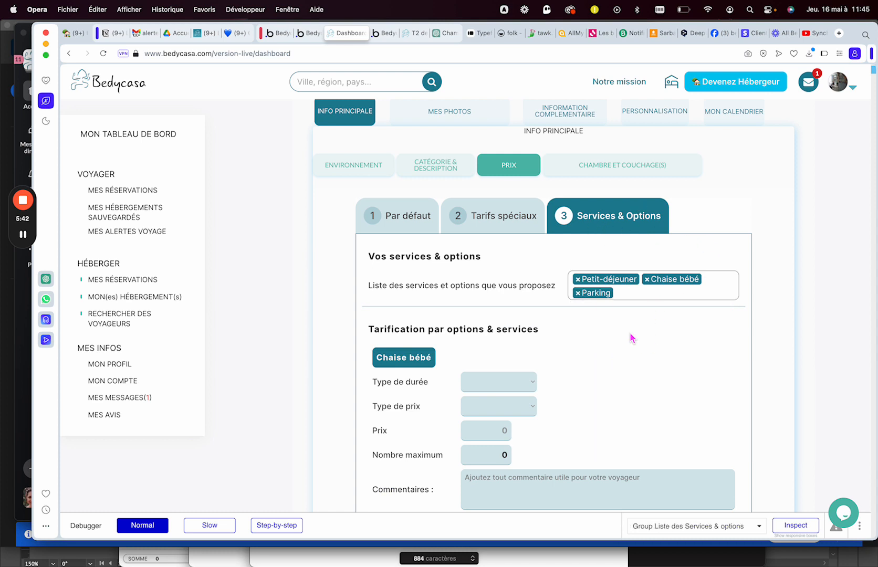
pyautogui.click(631, 292)
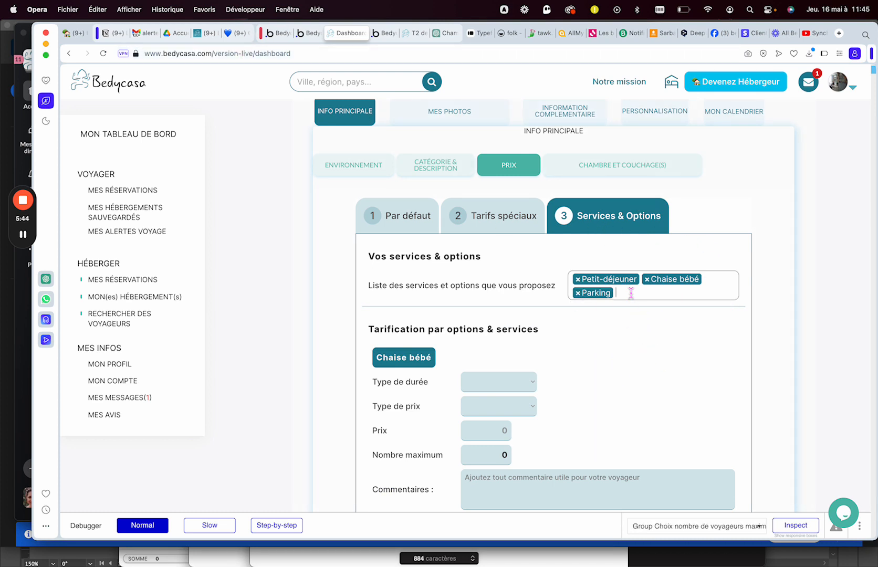
pyautogui.write('pe')
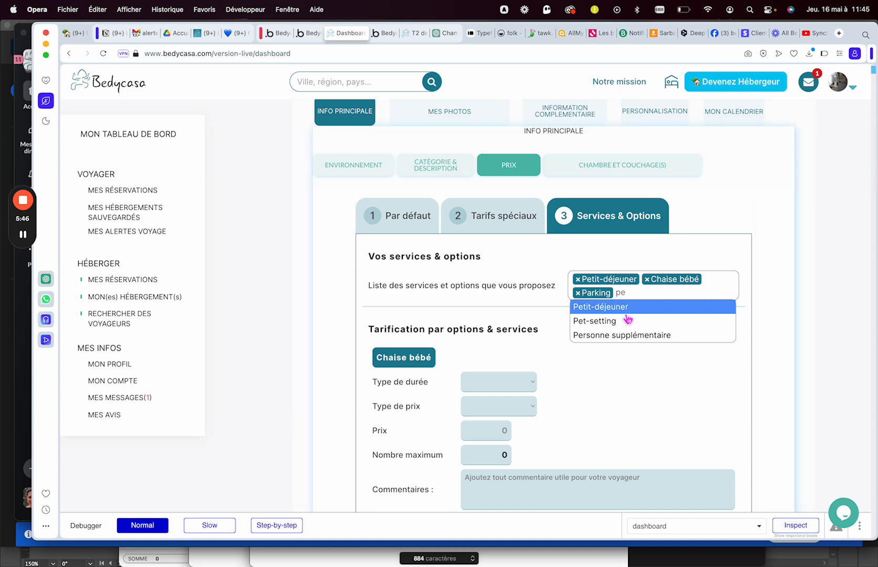
pyautogui.click(625, 336)
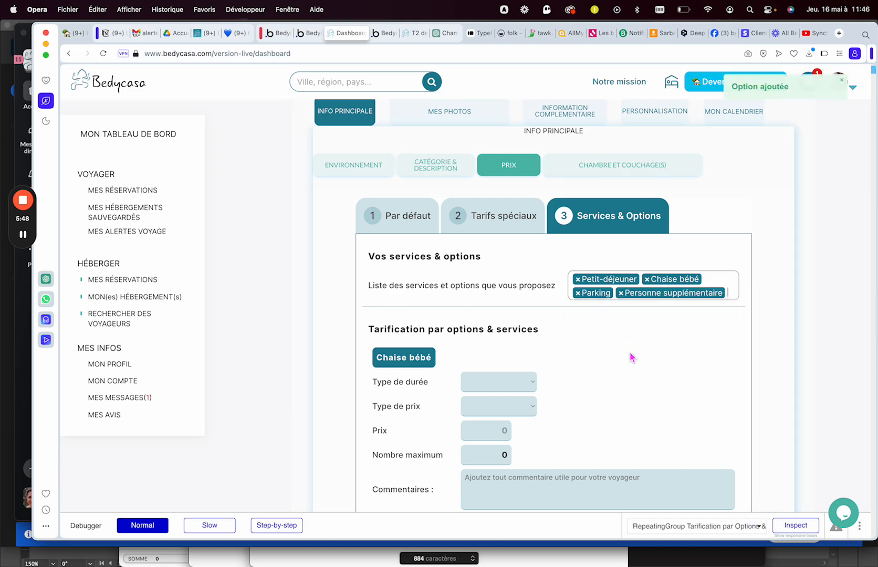
# Step: Price the Personne supplémentaire option at 10 with duration type Par nuit and price type Par visiteur
pyautogui.scroll(-10, 632, 357)
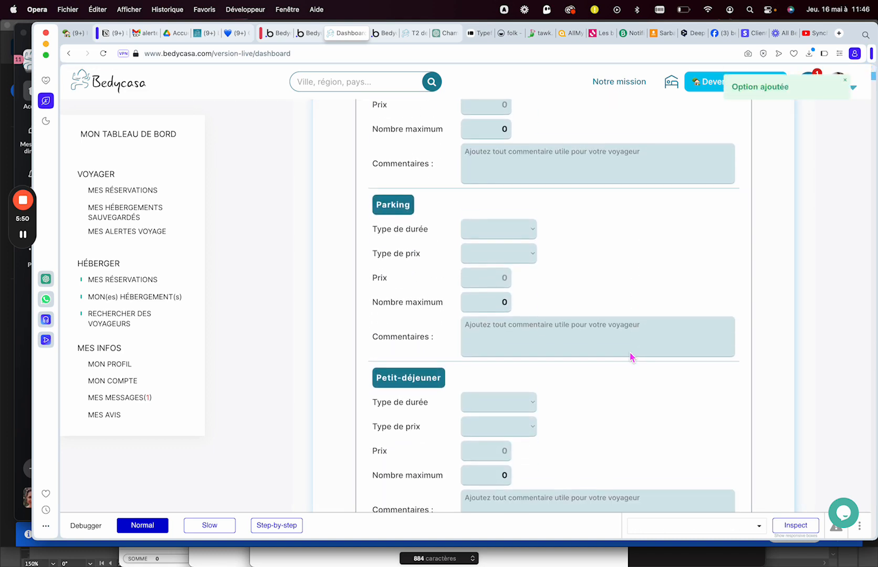
pyautogui.scroll(-3, 632, 357)
pyautogui.scroll(12, 632, 357)
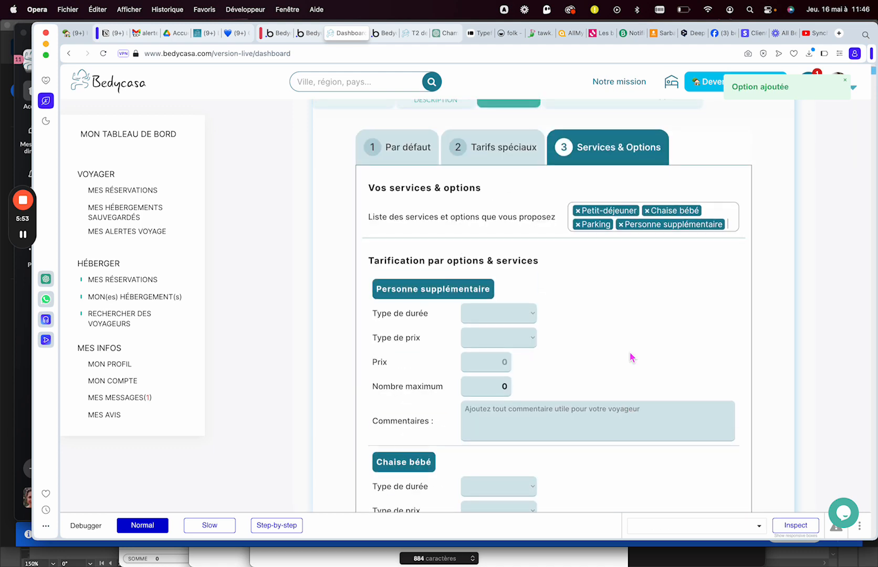
pyautogui.click(508, 316)
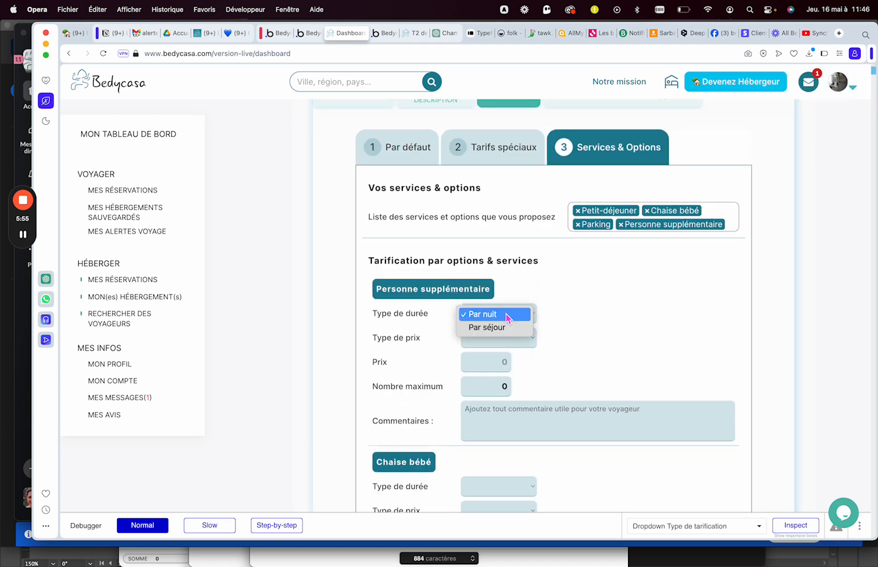
pyautogui.click(502, 328)
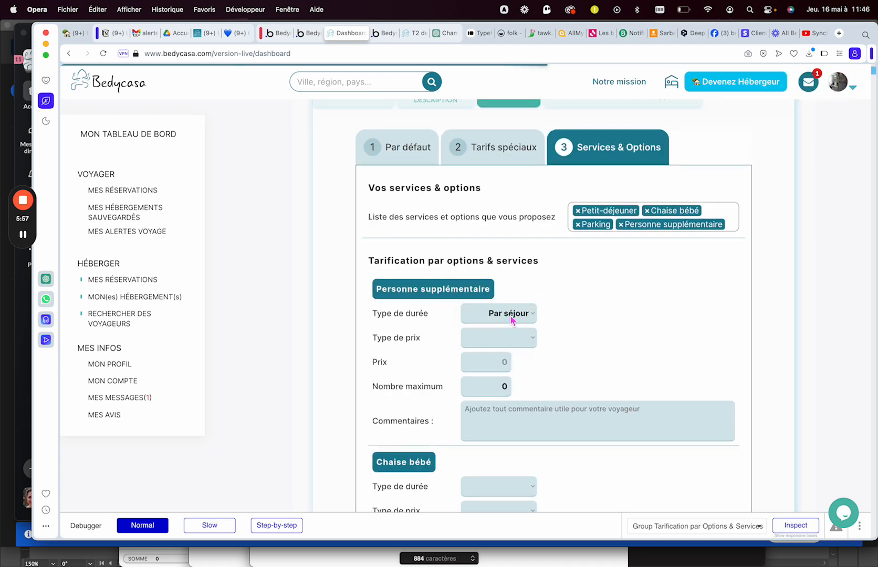
pyautogui.click(509, 313)
pyautogui.click(507, 302)
pyautogui.click(496, 339)
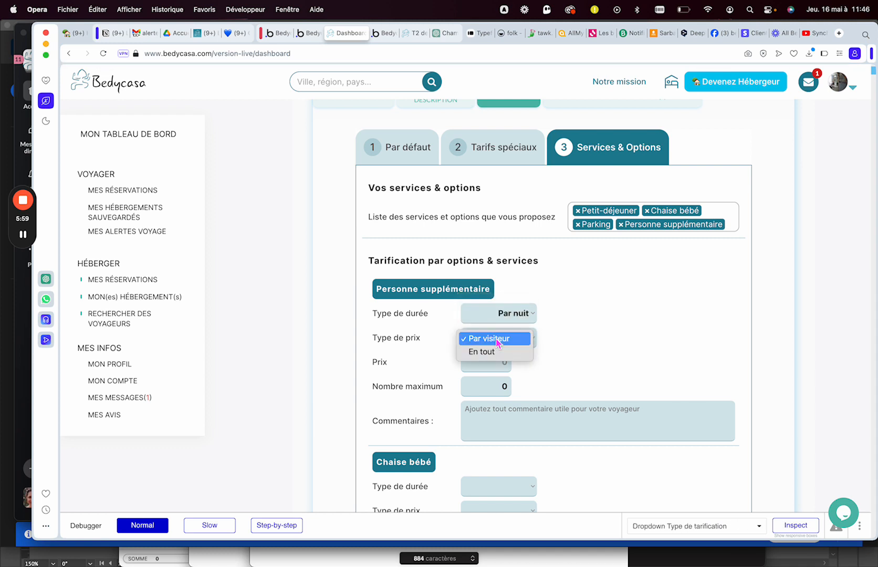
pyautogui.click(497, 340)
pyautogui.click(486, 362)
pyautogui.write('1')
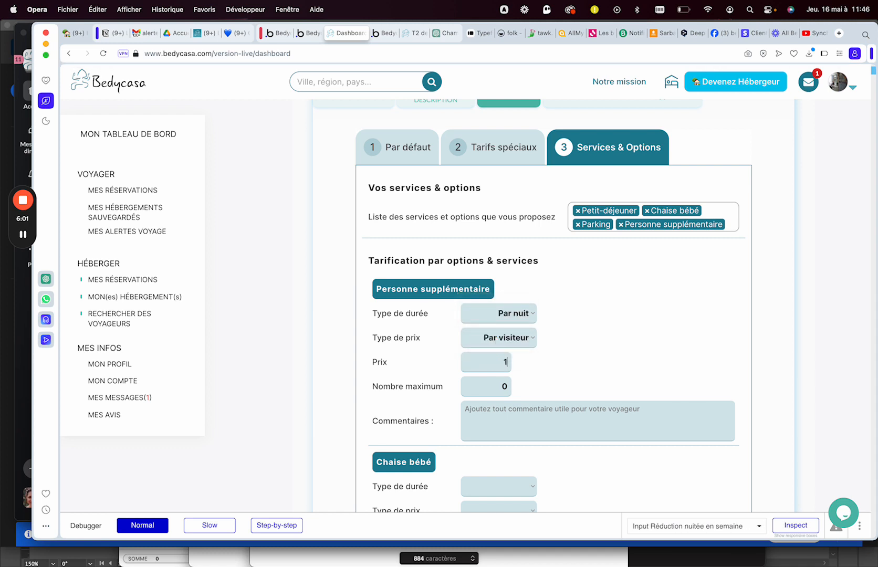
pyautogui.click(621, 374)
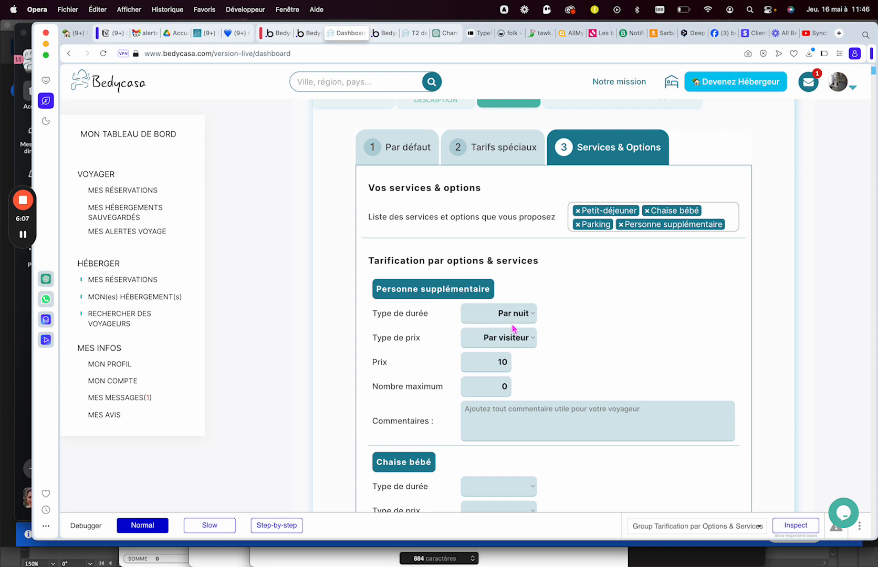
# Step: Remove the Personne supplémentaire option from the offered services
pyautogui.click(621, 228)
pyautogui.click(548, 265)
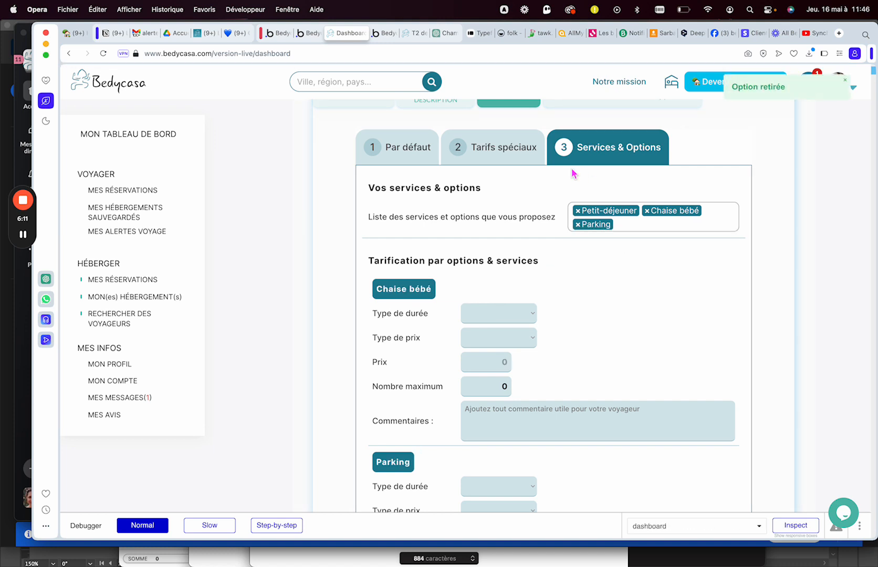
pyautogui.click(520, 150)
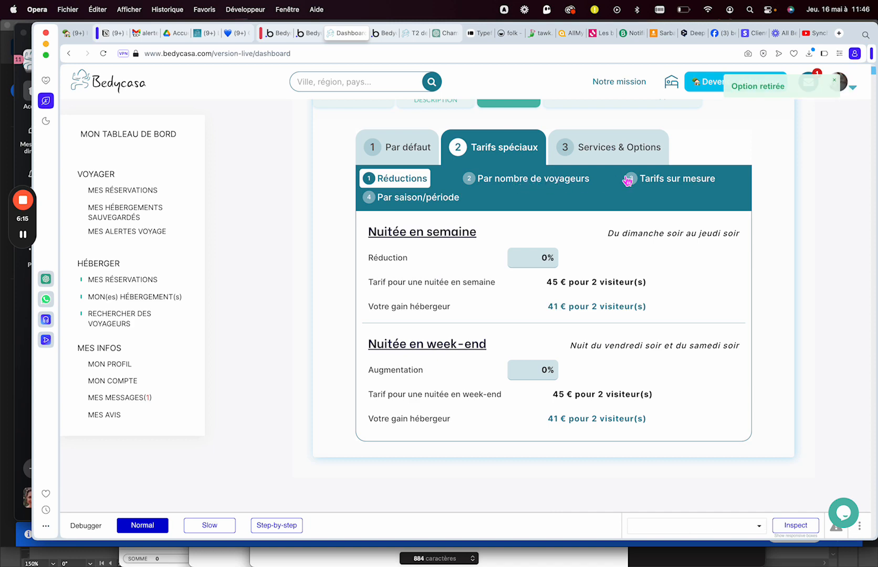
pyautogui.click(619, 149)
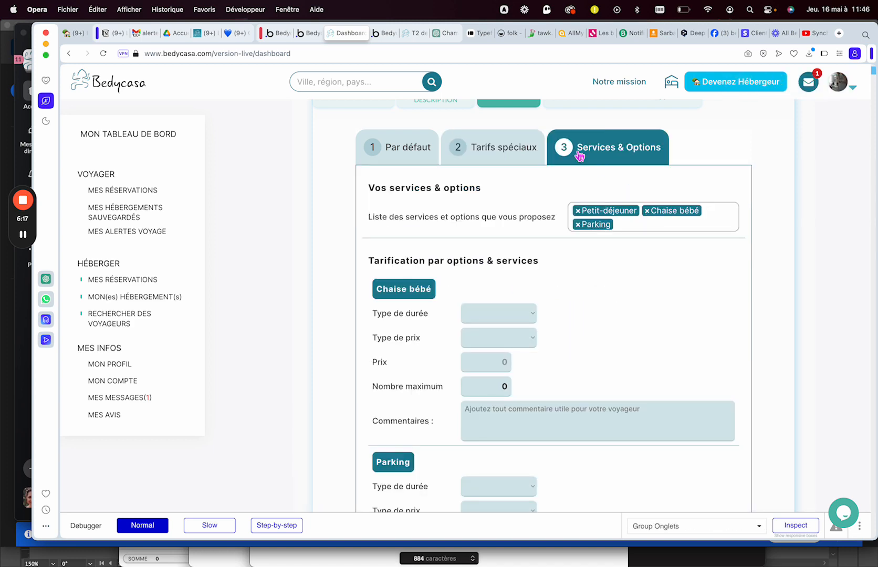
pyautogui.click(527, 157)
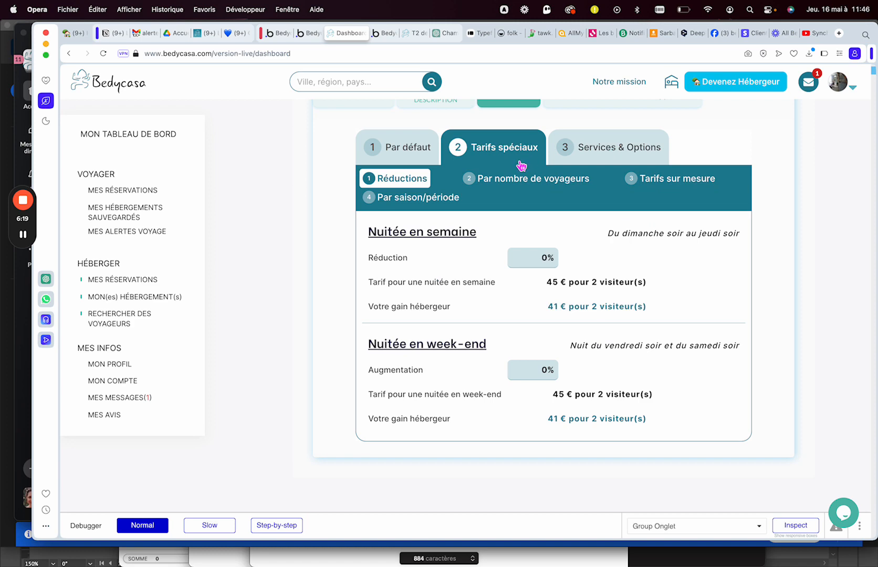
# Step: Set the default maximum number of nights to 10 and check the nightly and weekly rate sections
pyautogui.click(402, 151)
pyautogui.scroll(-5, 489, 314)
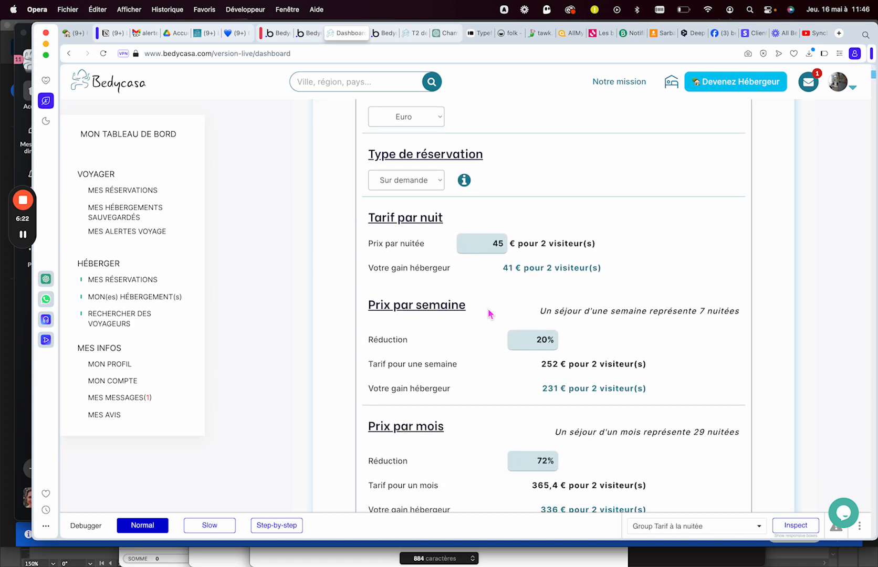
pyautogui.scroll(3, 476, 292)
pyautogui.doubleClick(537, 187)
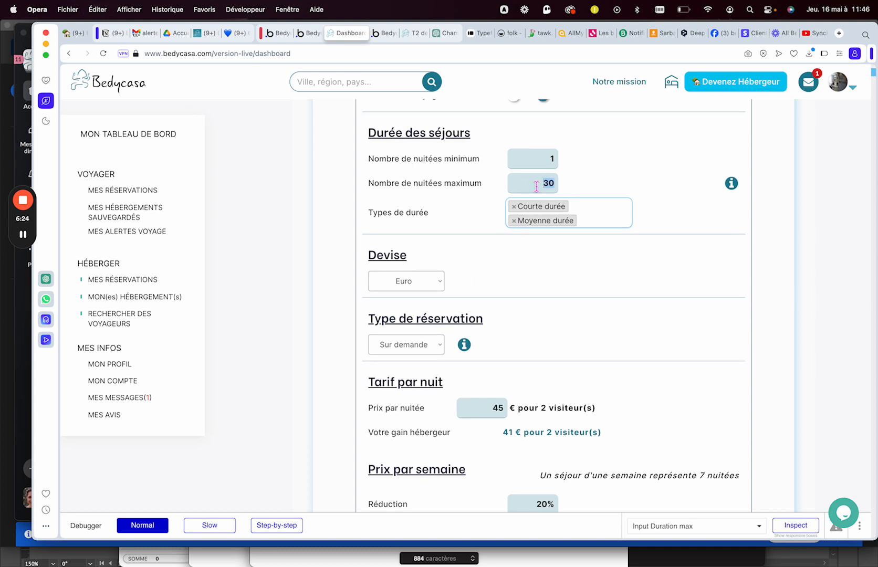
pyautogui.write('10')
pyautogui.scroll(1, 573, 286)
pyautogui.scroll(-4, 573, 286)
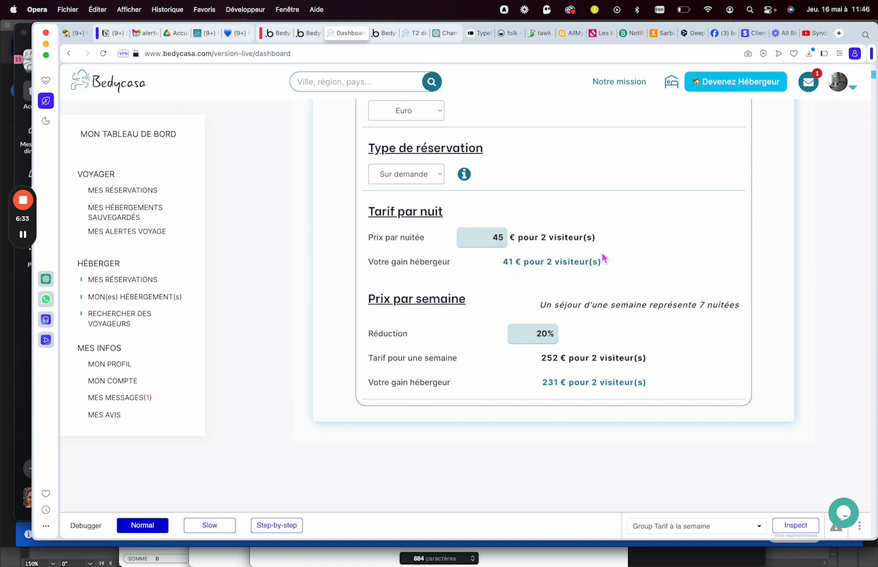
pyautogui.scroll(6, 603, 257)
pyautogui.scroll(1, 603, 258)
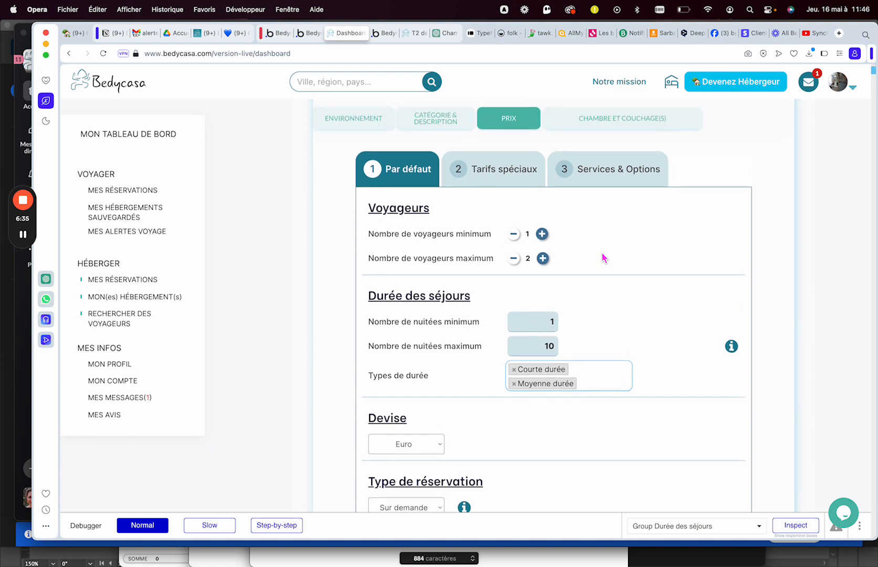
# Step: Review the special rates for reductions, number of travellers, custom rates and season or period
pyautogui.click(510, 179)
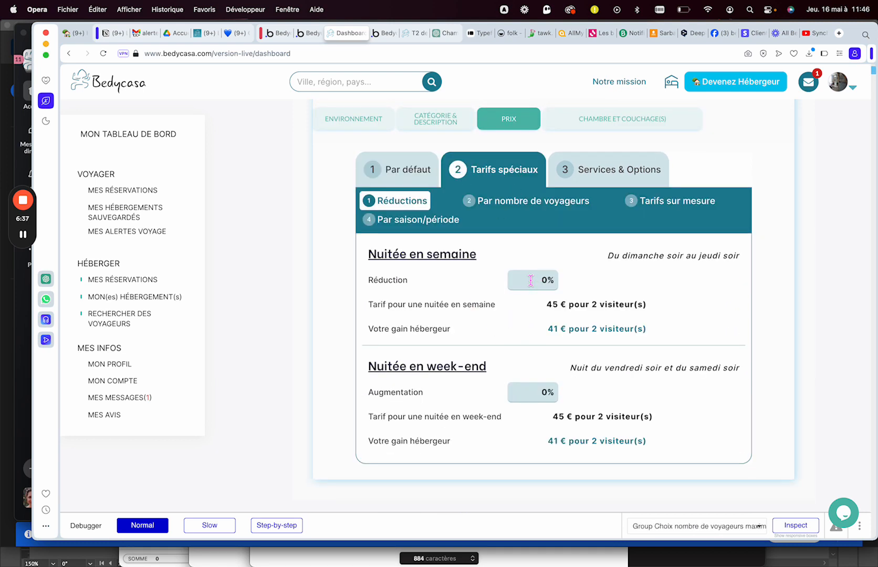
pyautogui.click(512, 209)
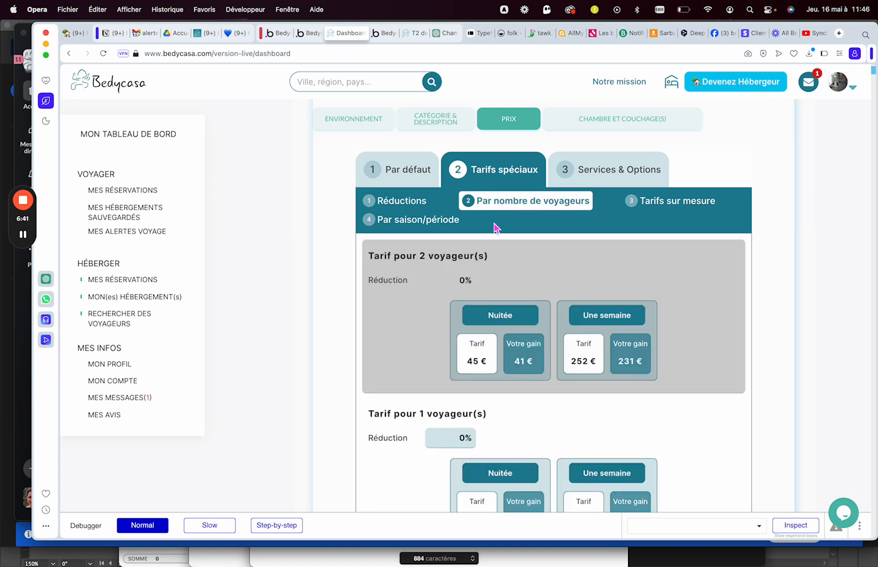
pyautogui.scroll(-1, 473, 315)
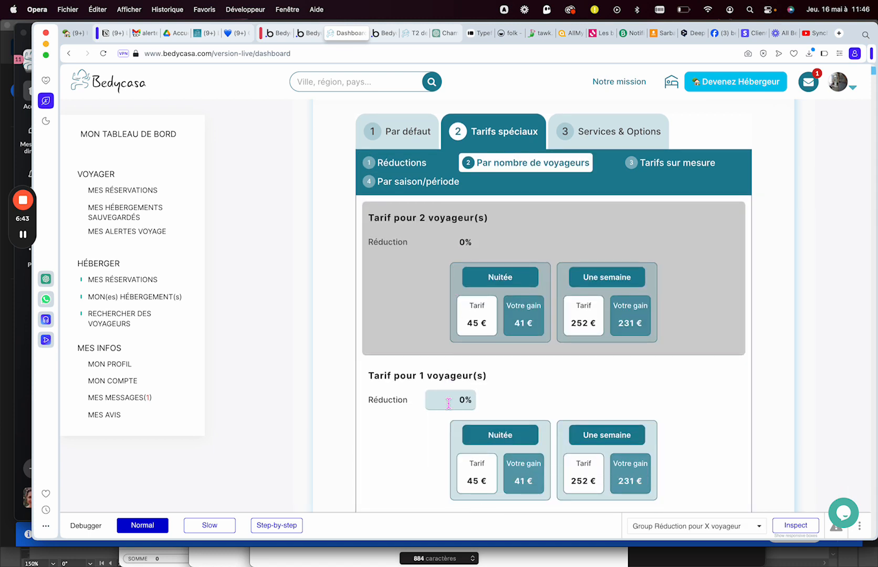
pyautogui.click(672, 170)
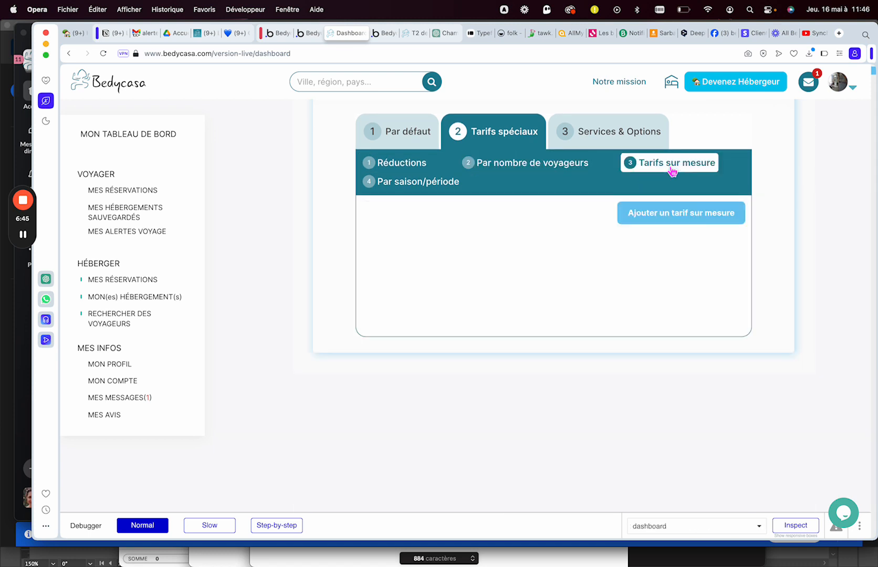
pyautogui.click(441, 191)
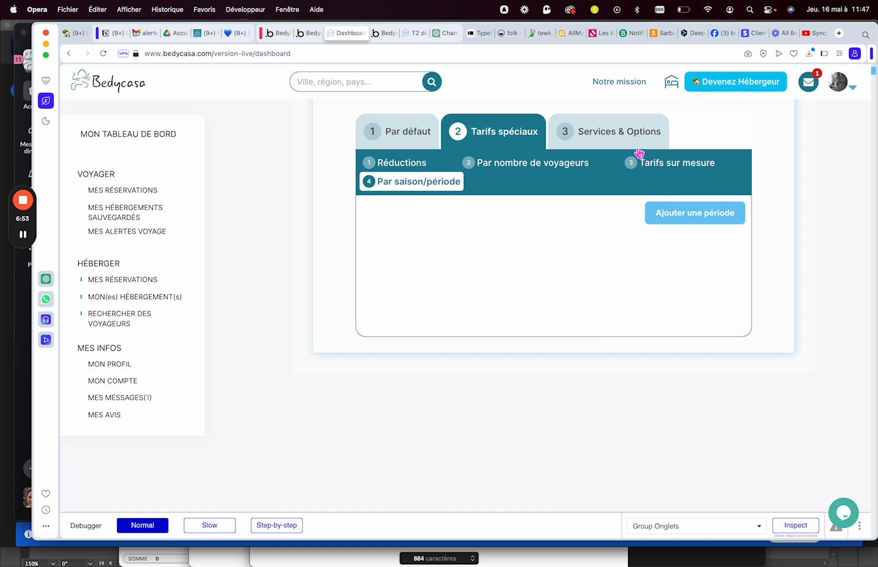
# Step: Look up Personne supplémentaire among the services and options with "per" and return to the default pricing settings
pyautogui.click(598, 138)
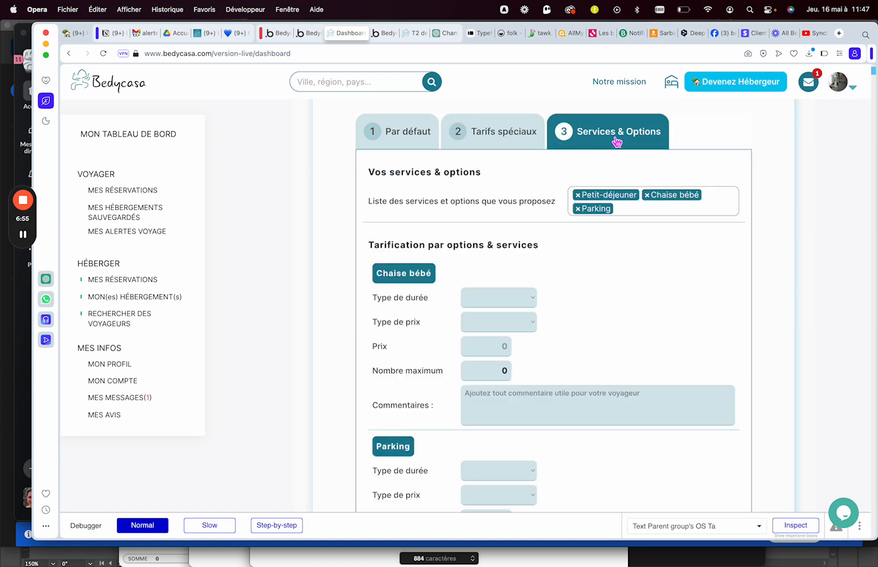
pyautogui.click(628, 209)
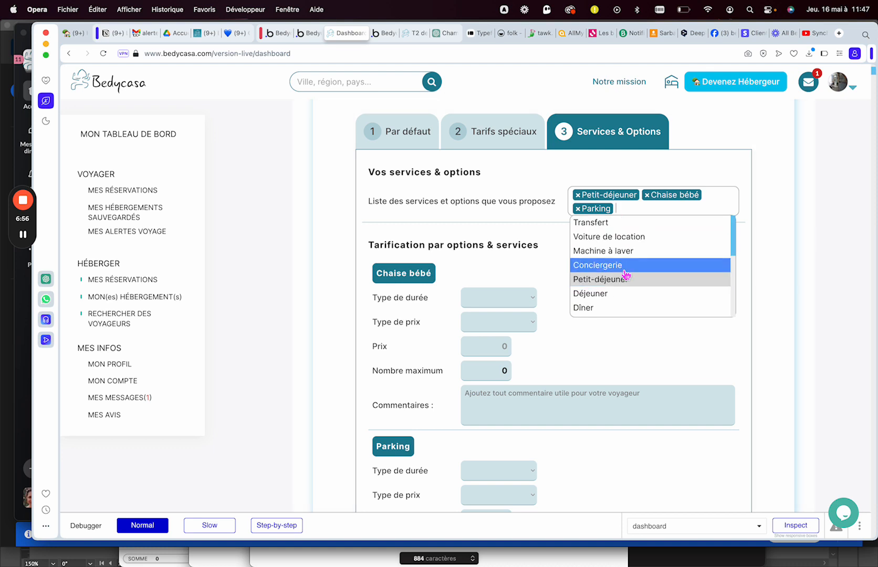
pyautogui.write('per')
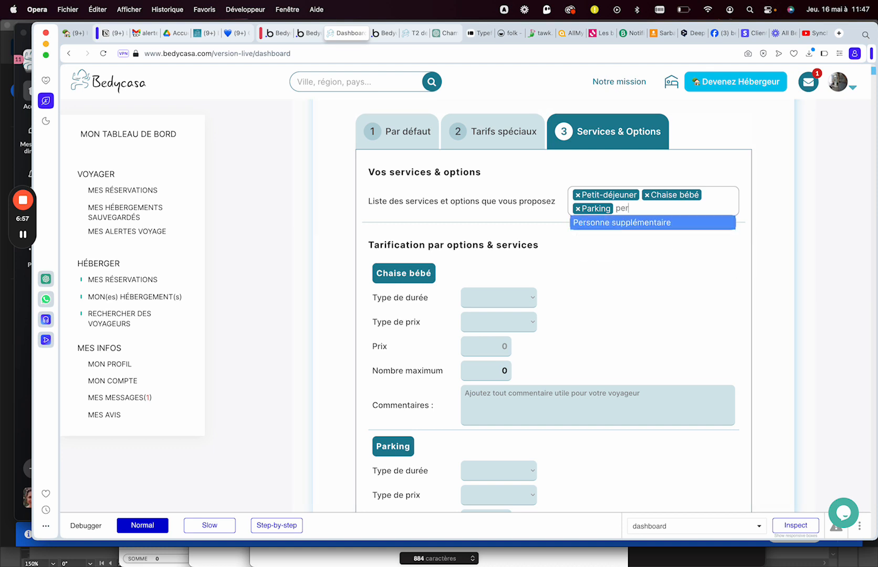
pyautogui.click(633, 213)
pyautogui.click(492, 139)
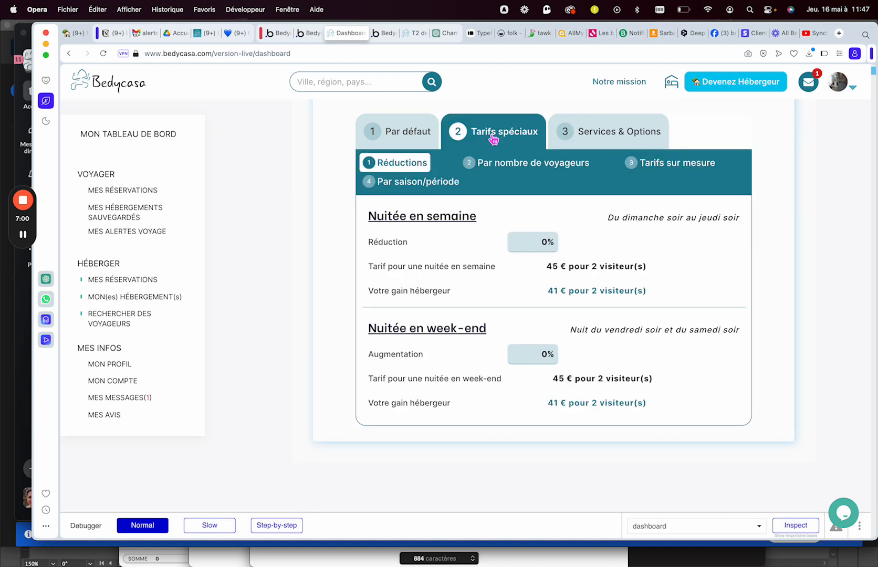
pyautogui.click(426, 141)
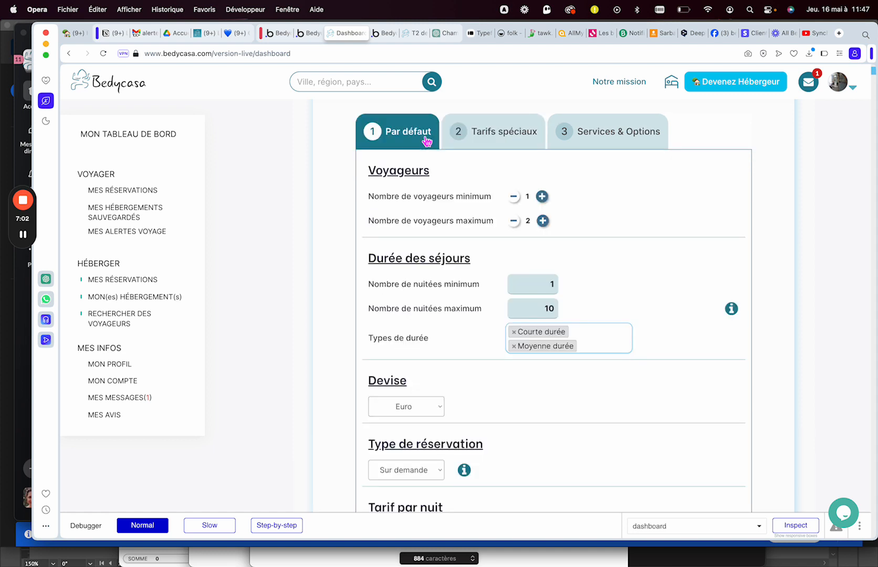